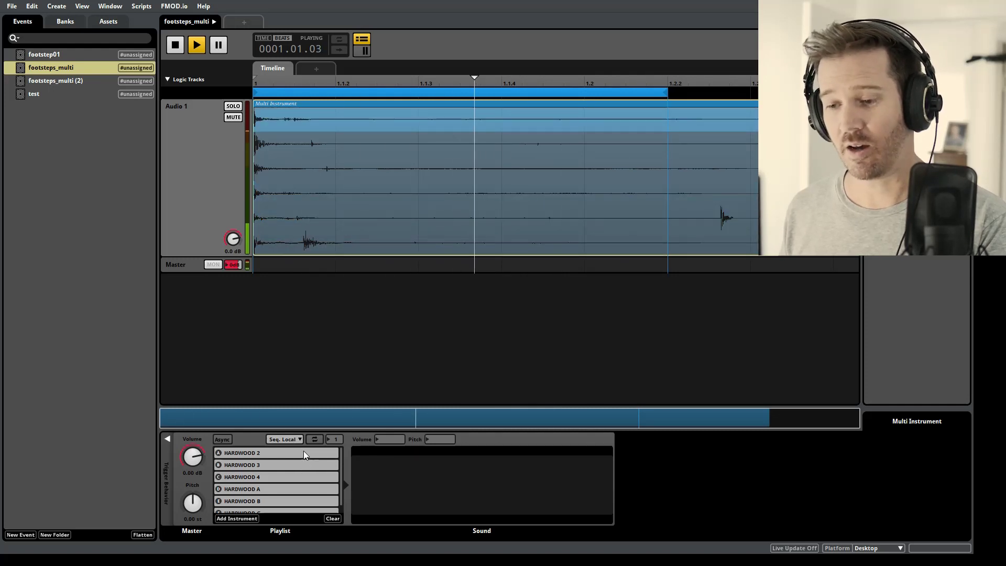
Change the playlist selection mode of the multi instrument in the footsteps_multi event
left_click(294, 439)
left_click(285, 413)
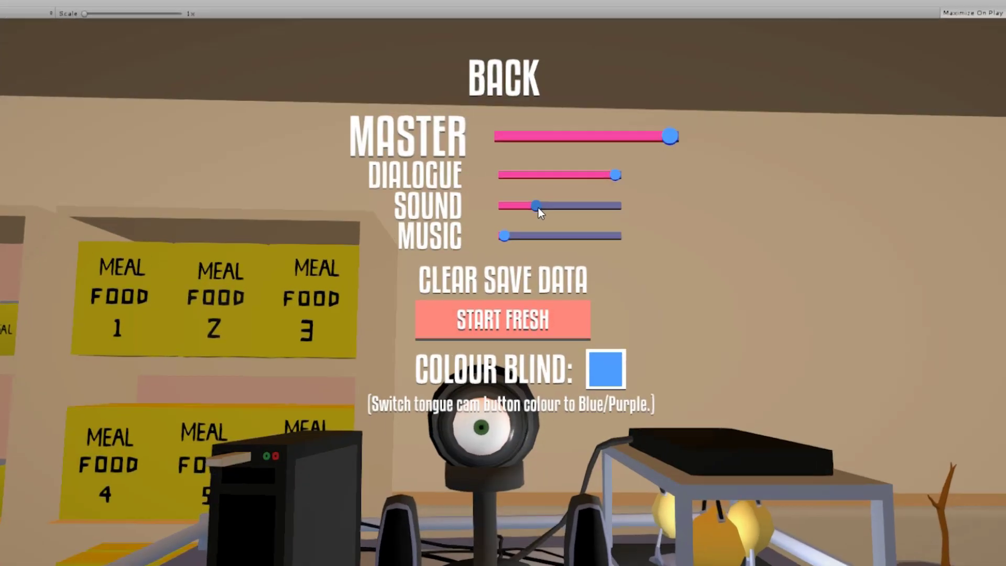
Raise the Sound volume in the game's audio settings
left_click_drag(538, 208, 820, 244)
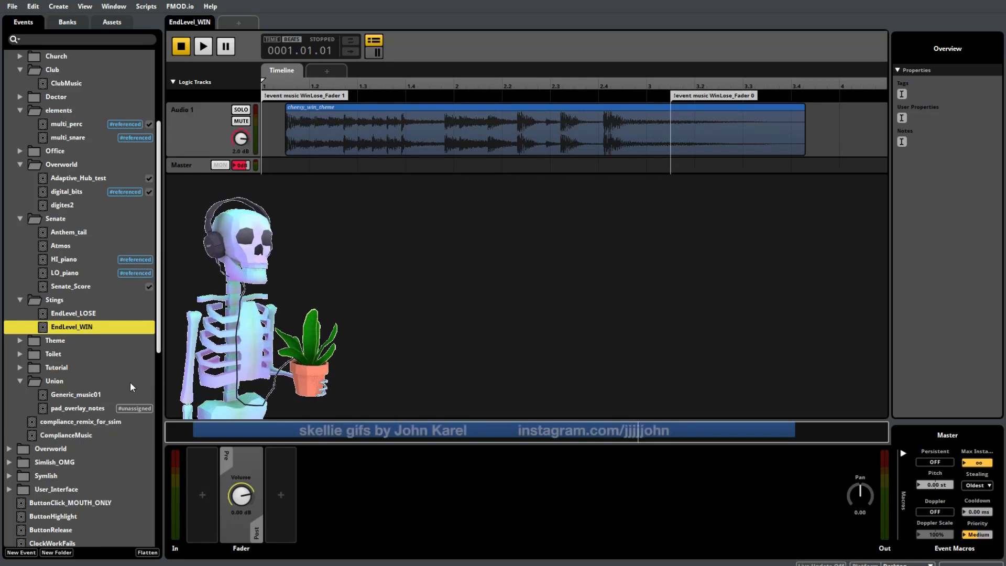
Open the Generic_music01 event, enter the multi_perc event referenced first on its percussion track, and audition it
left_click(79, 396)
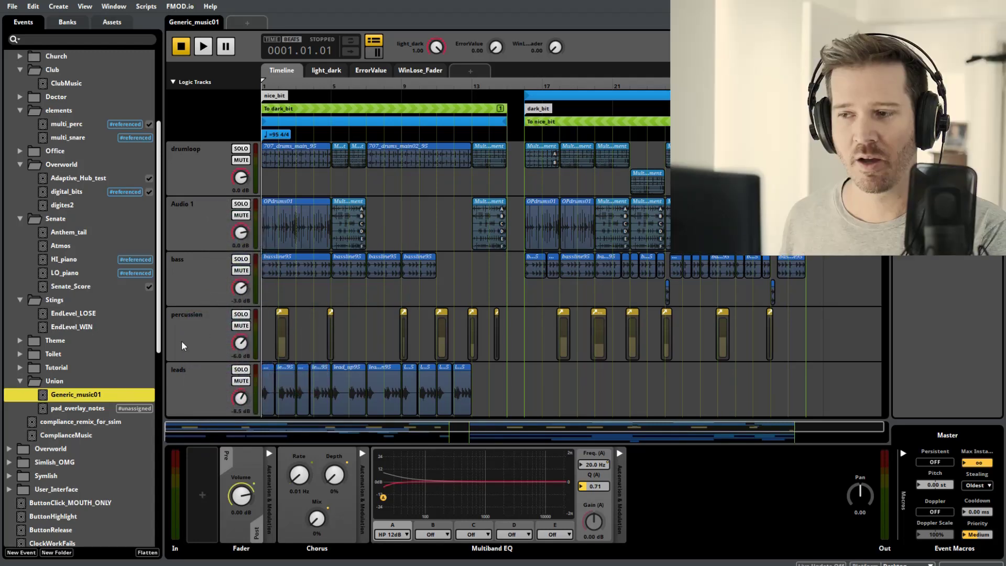
left_click_drag(157, 320, 157, 351)
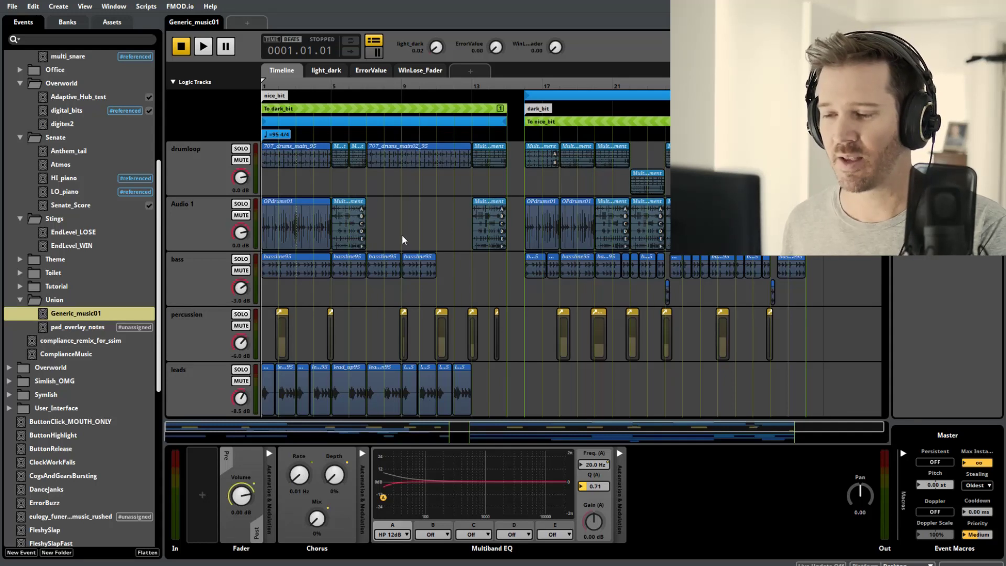
double_click(282, 331)
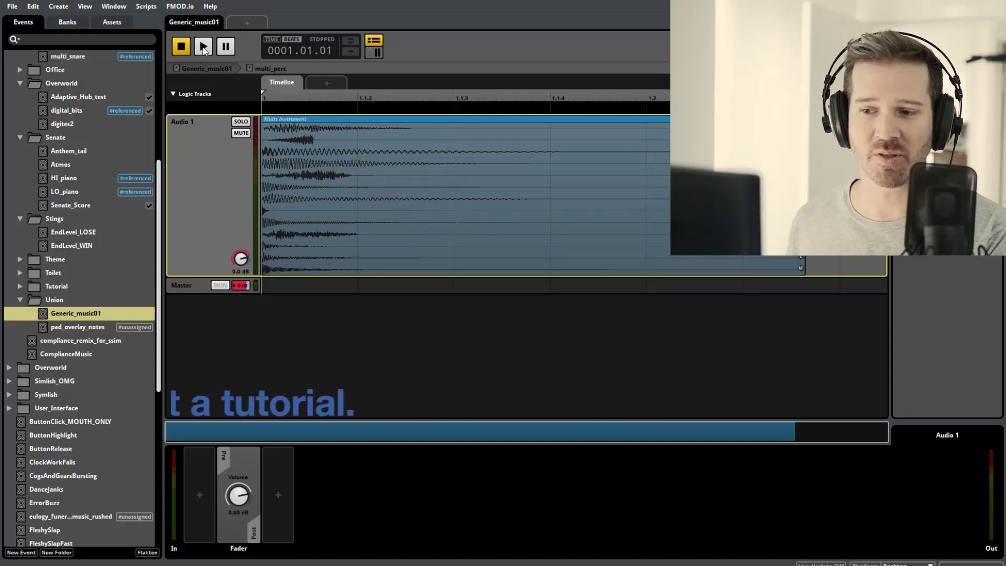
left_click(203, 47)
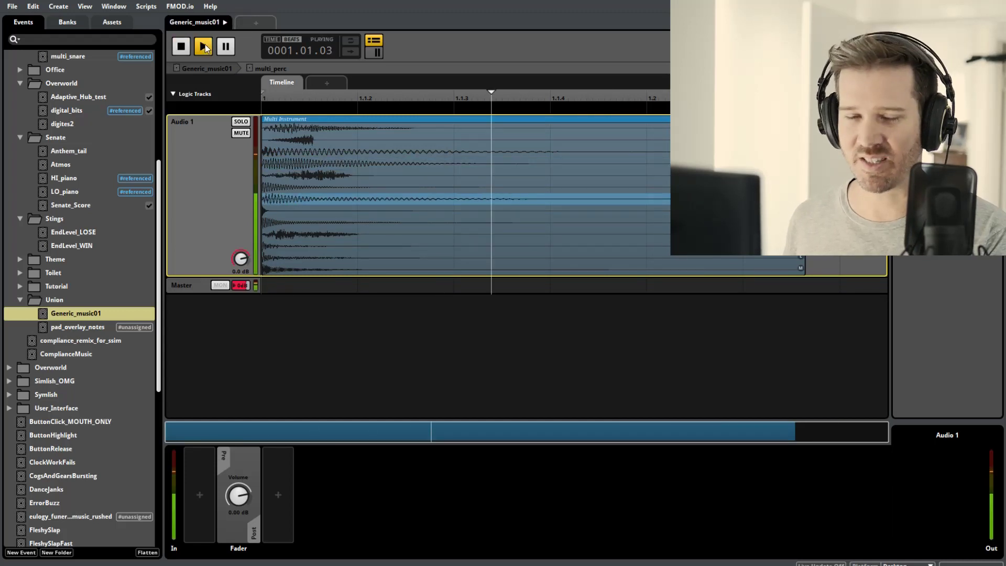
left_click(203, 47)
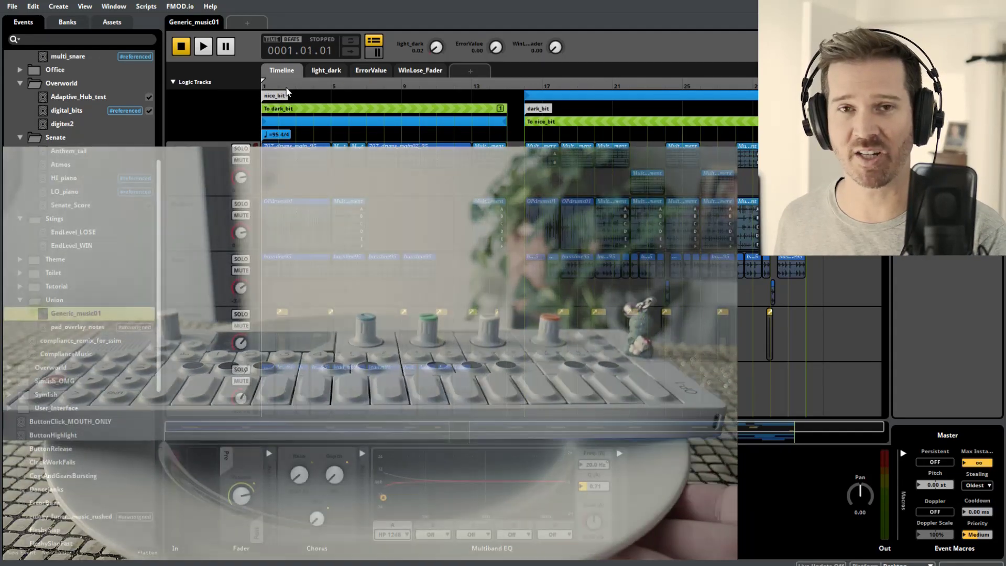
Play Generic_music01 and audition its dark section by raising the light_dark parameter to 1.00 and lowering it again
key("space")
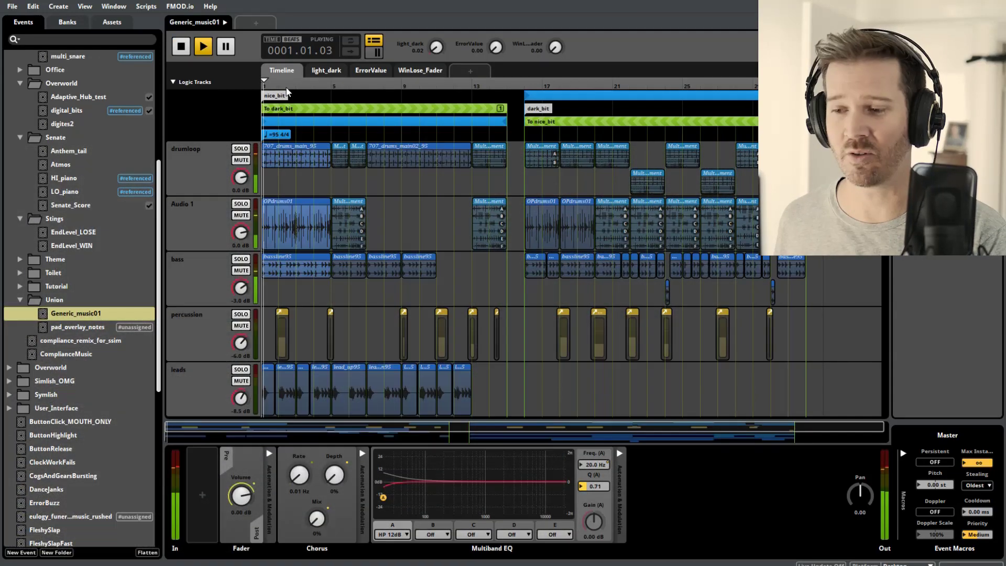
left_click(282, 335)
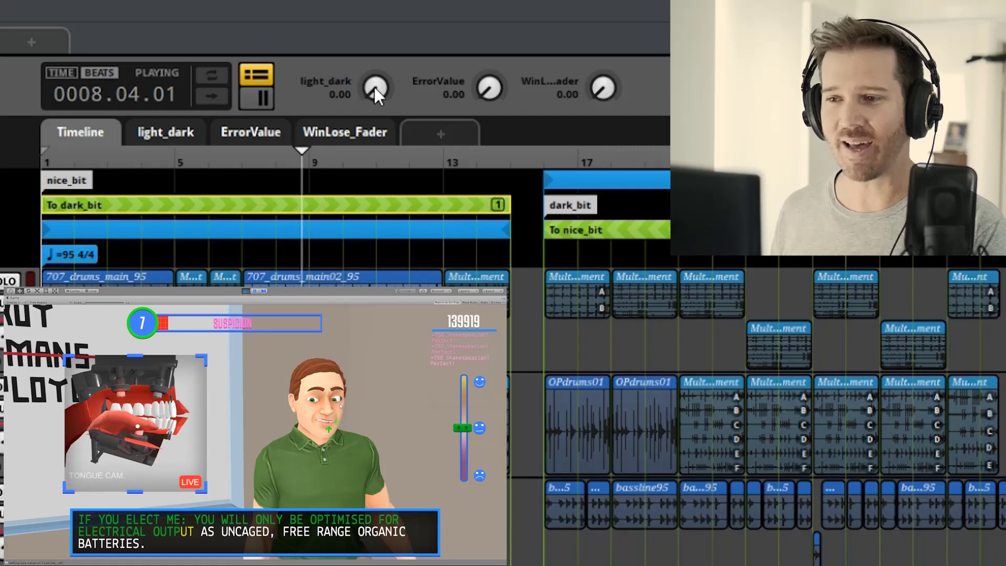
left_click_drag(375, 87, 394, 78)
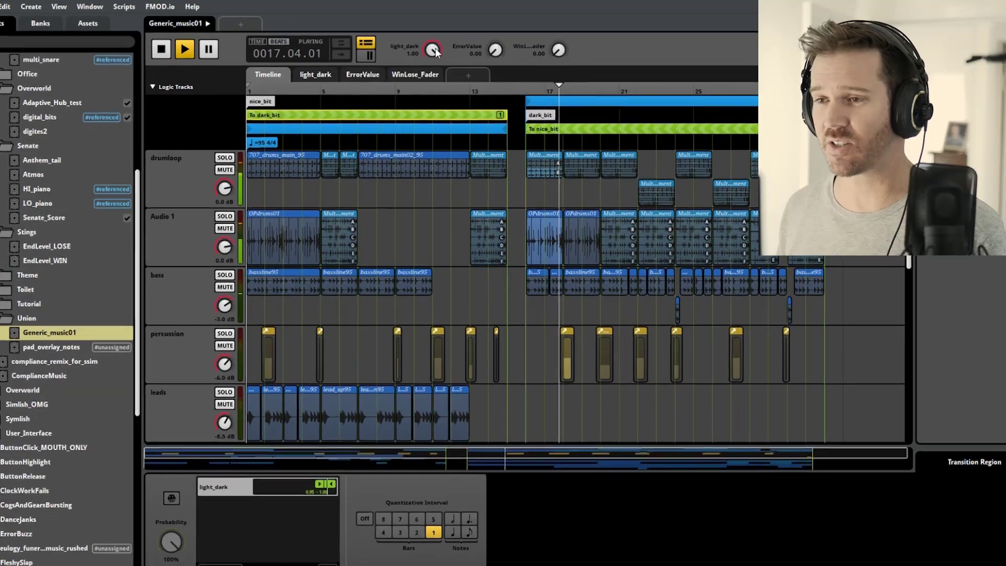
left_click_drag(435, 50, 435, 103)
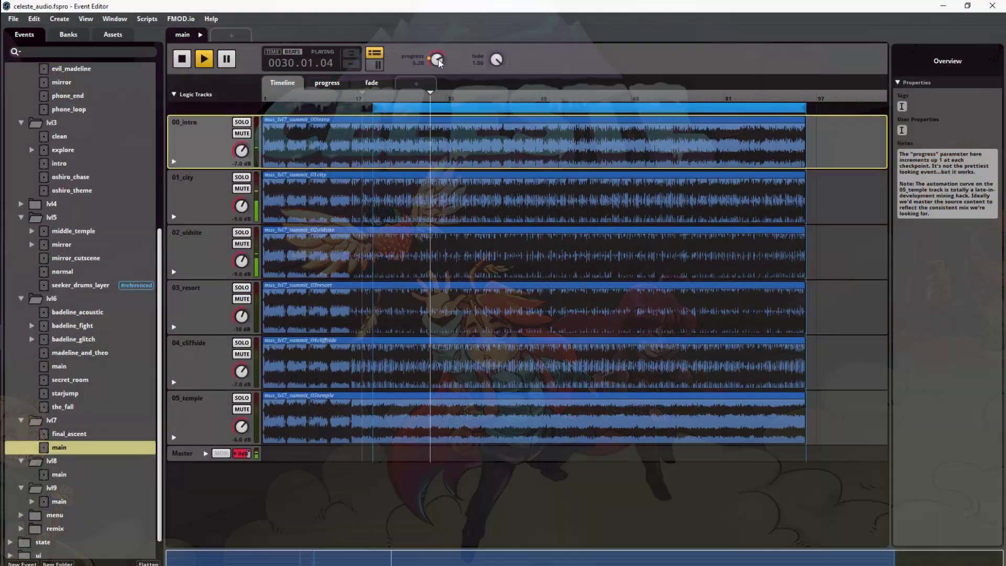
In the celeste_audio project, show the progress parameter's volume automation for the 02_oldsite, 03_resort and 04_cliffside tracks of the lvl7 main event
left_click(174, 272)
left_click(174, 271)
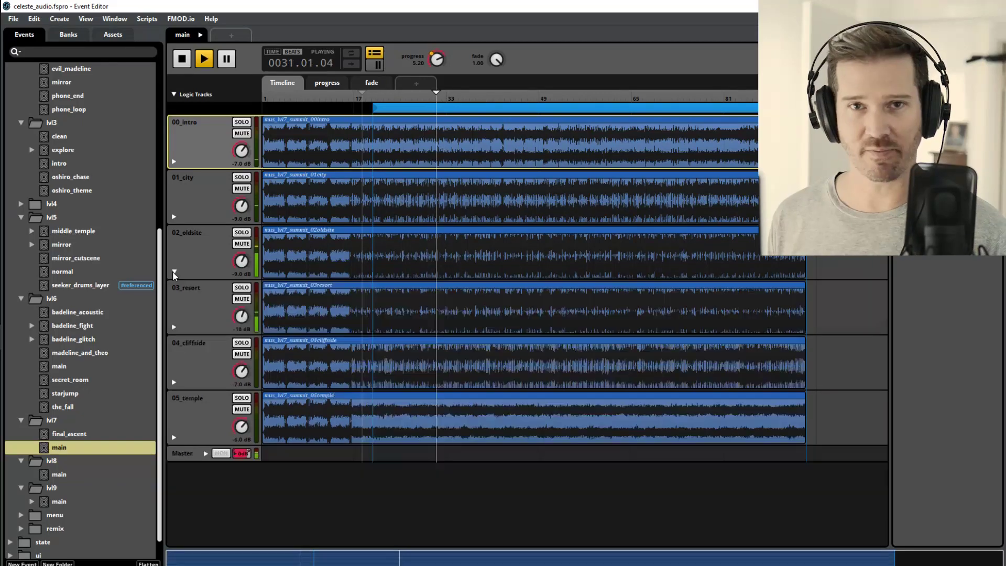
left_click(331, 82)
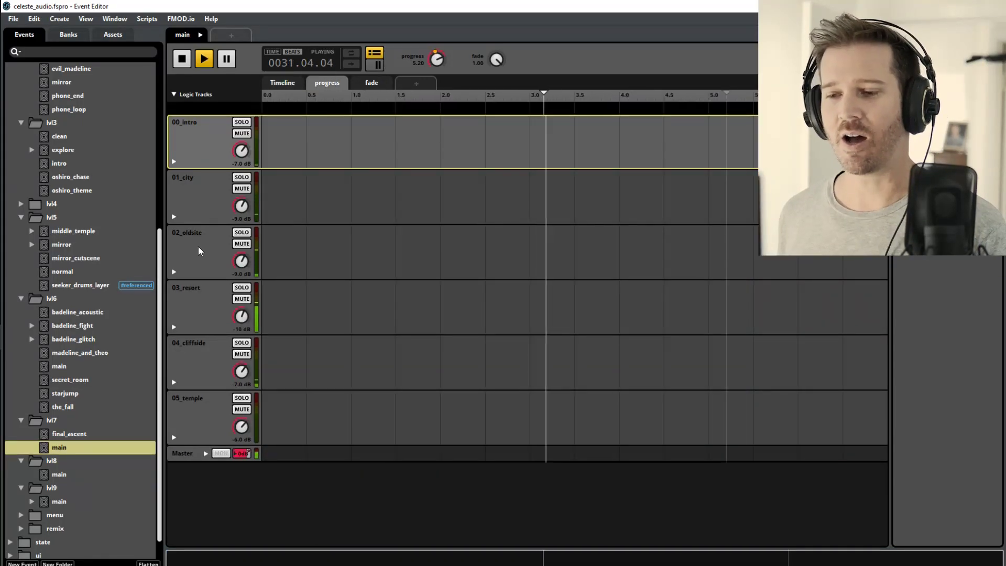
left_click(174, 272)
left_click(174, 383)
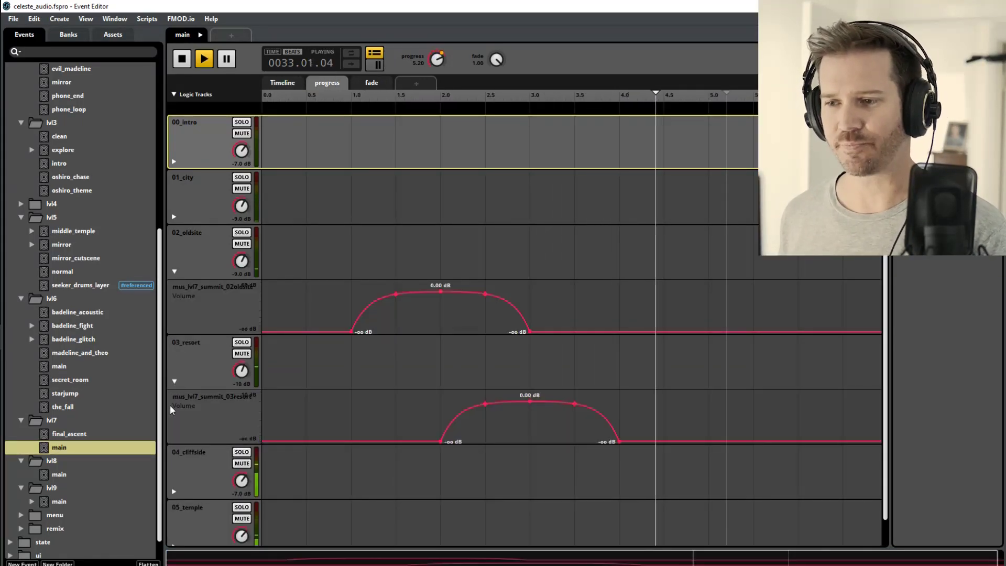
left_click(172, 492)
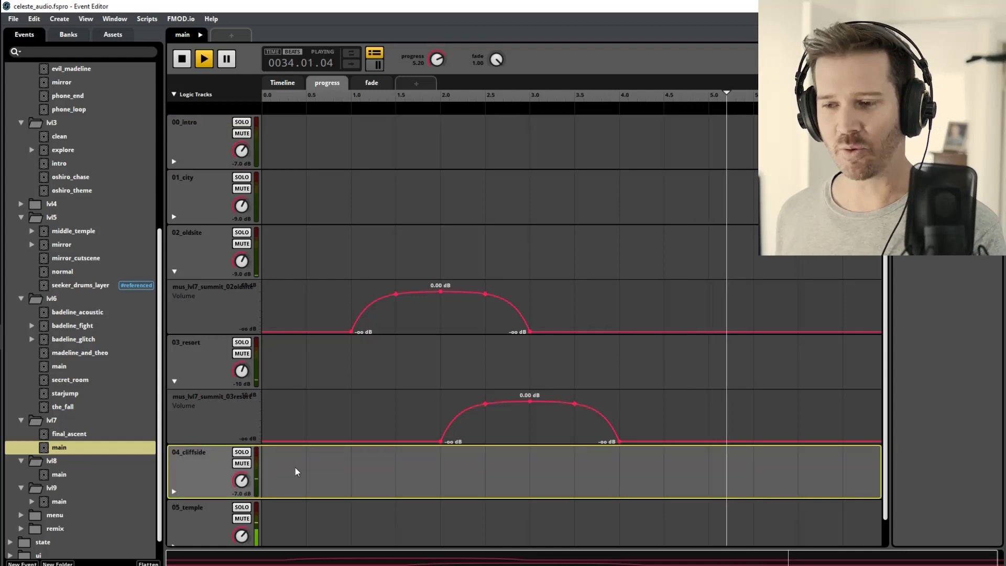
left_click(174, 492)
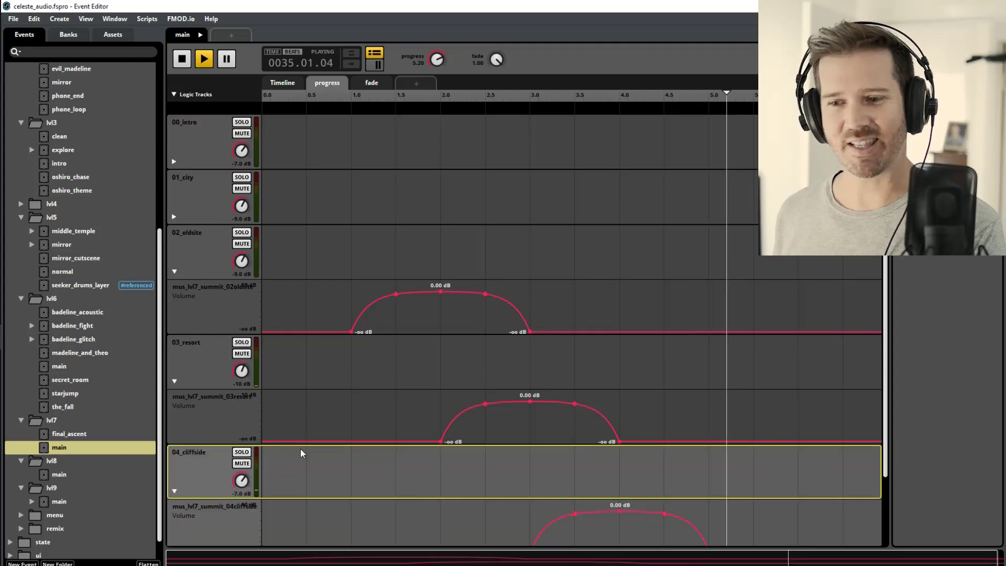
left_click_drag(884, 316, 865, 259)
Check the fade parameter sheet, return to the timeline and collapse the automation of the 02_oldsite, 03_resort and 04_cliffside tracks
left_click(282, 83)
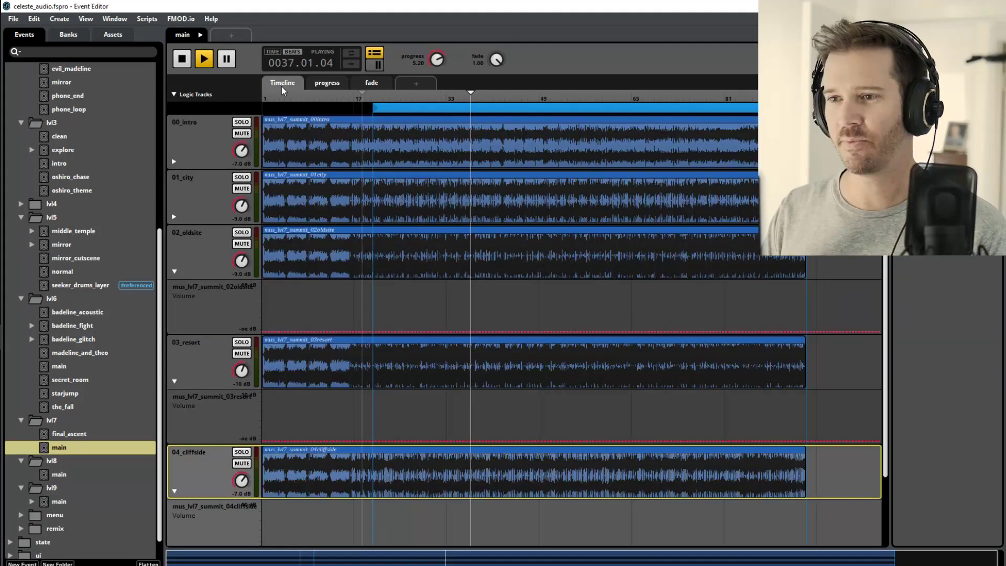
left_click(371, 84)
left_click(275, 83)
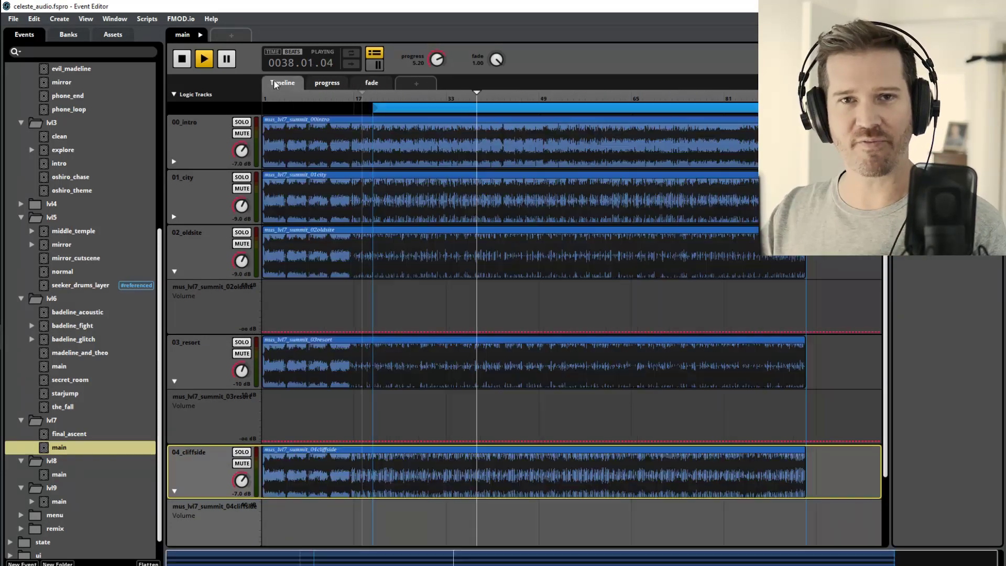
left_click(175, 272)
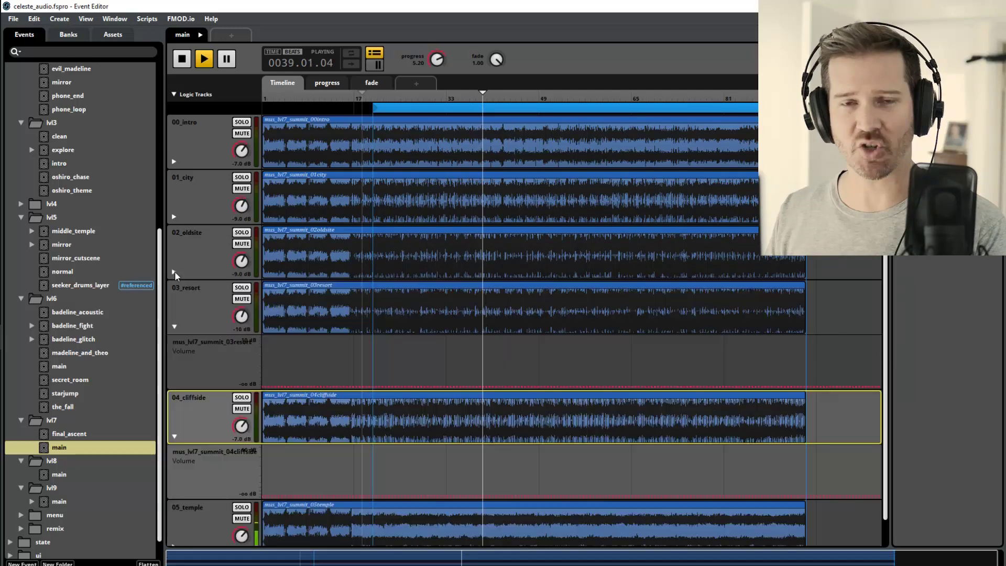
left_click(175, 326)
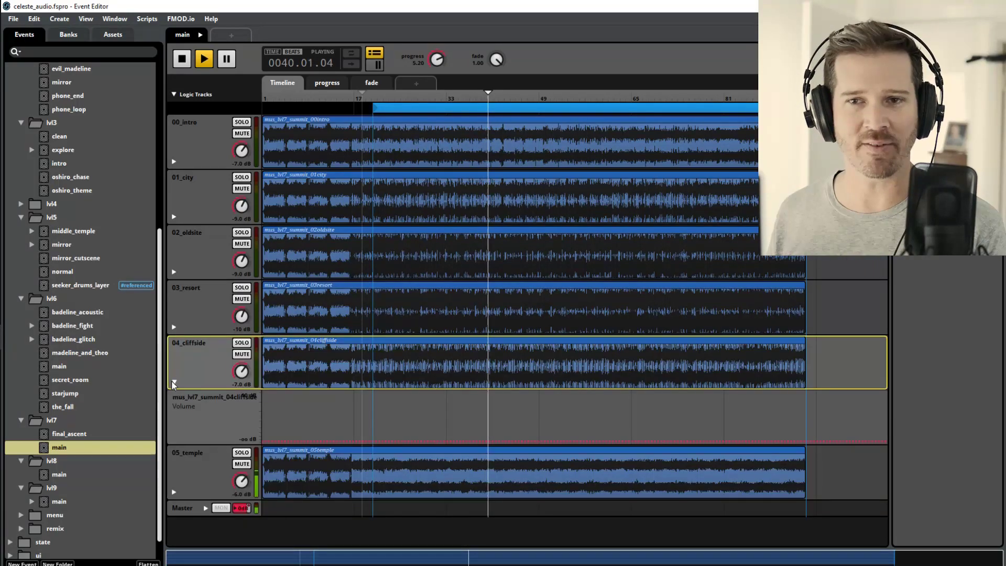
left_click(174, 383)
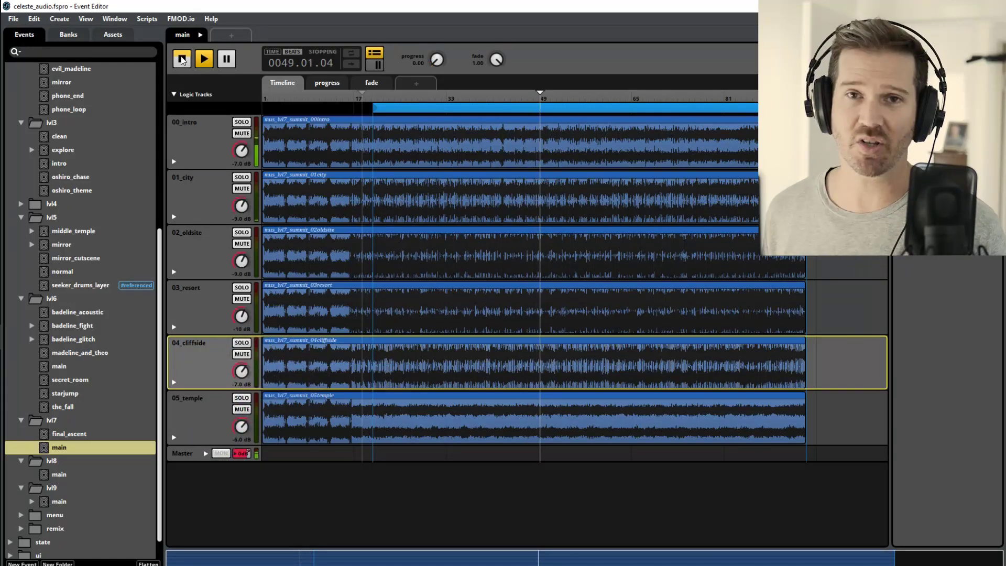
Switch back to the SpeakingSim project and examine all tracks of Generic_music01 while it plays, down to Audio 5 and Master
key("alt+Tab")
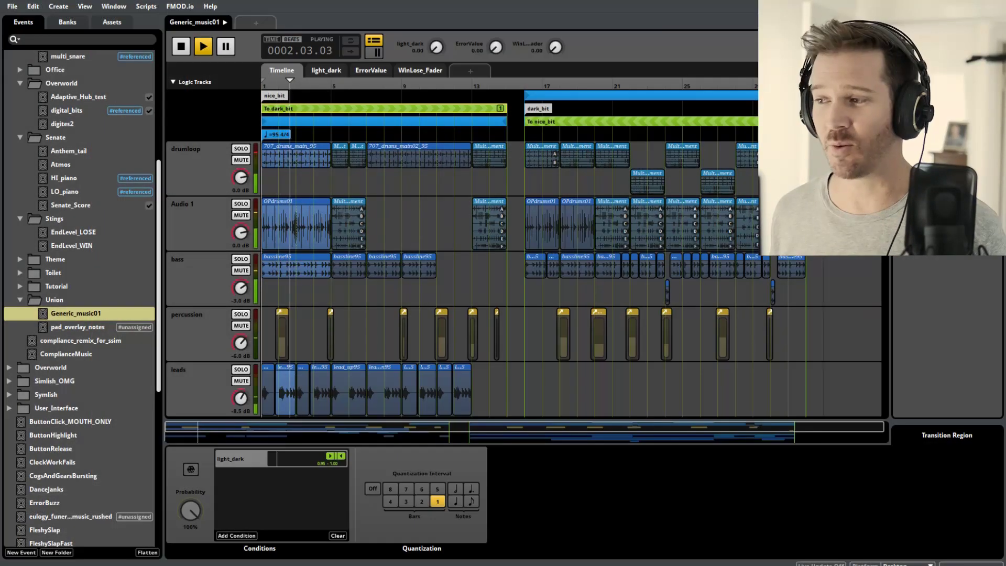
scroll(872, 320, "down", 10)
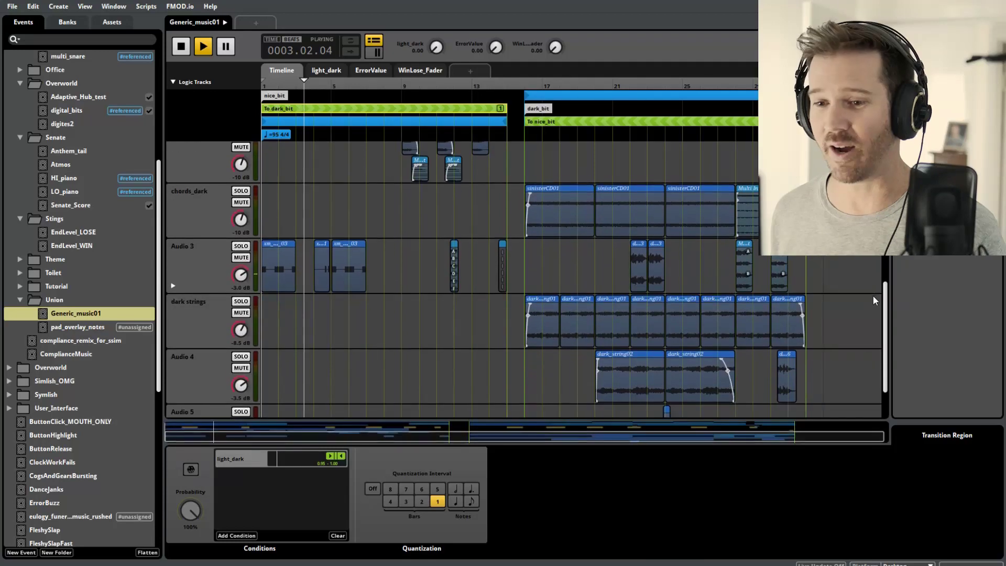
scroll(871, 319, "up", 10)
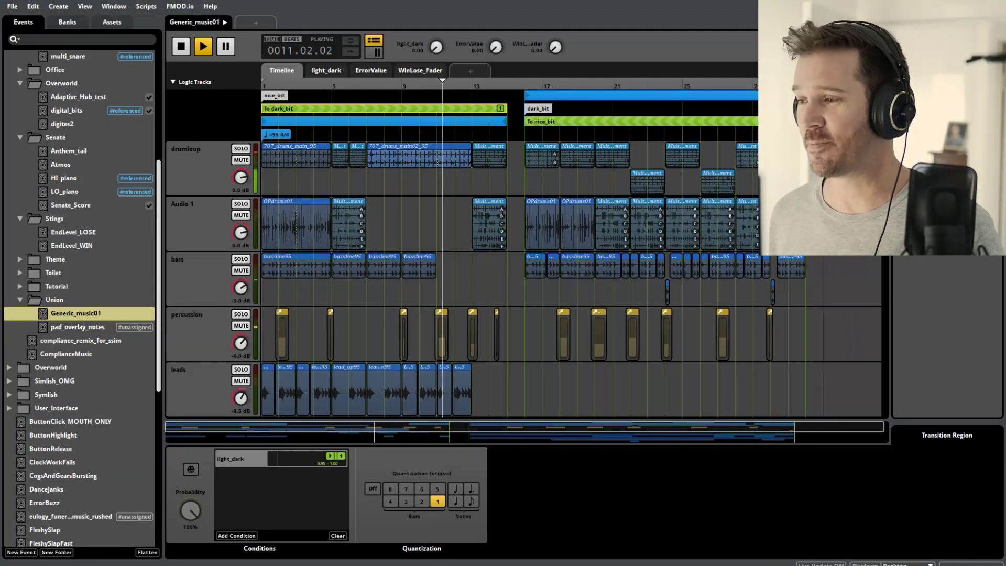
scroll(523, 278, "down", 5)
scroll(524, 277, "up", 5)
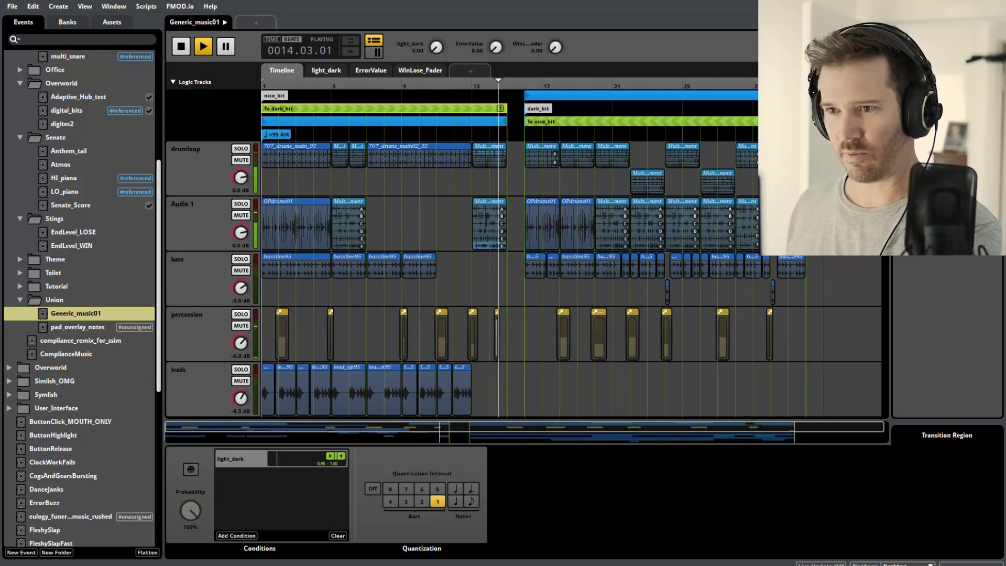
scroll(884, 297, "down", 10)
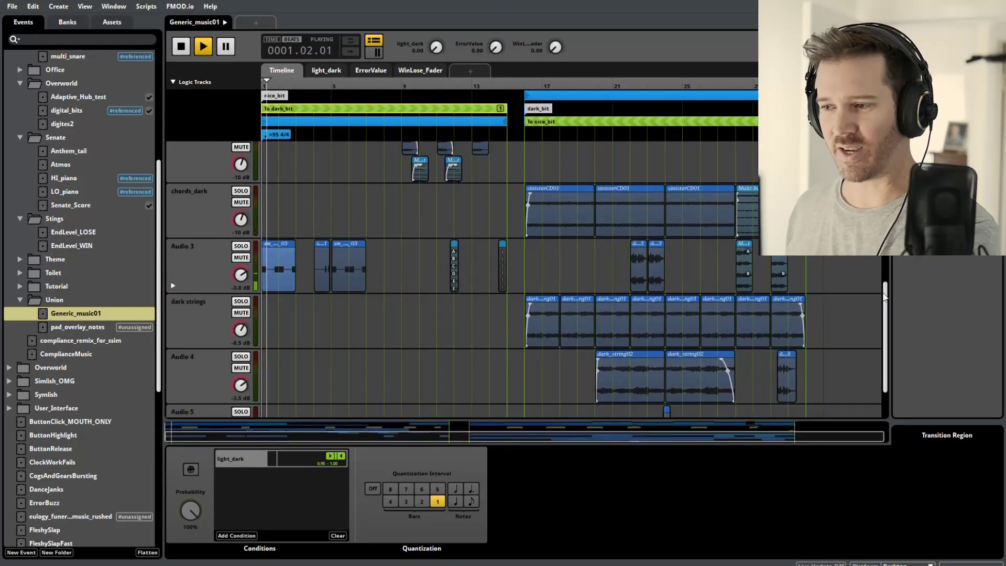
scroll(885, 296, "down", 3)
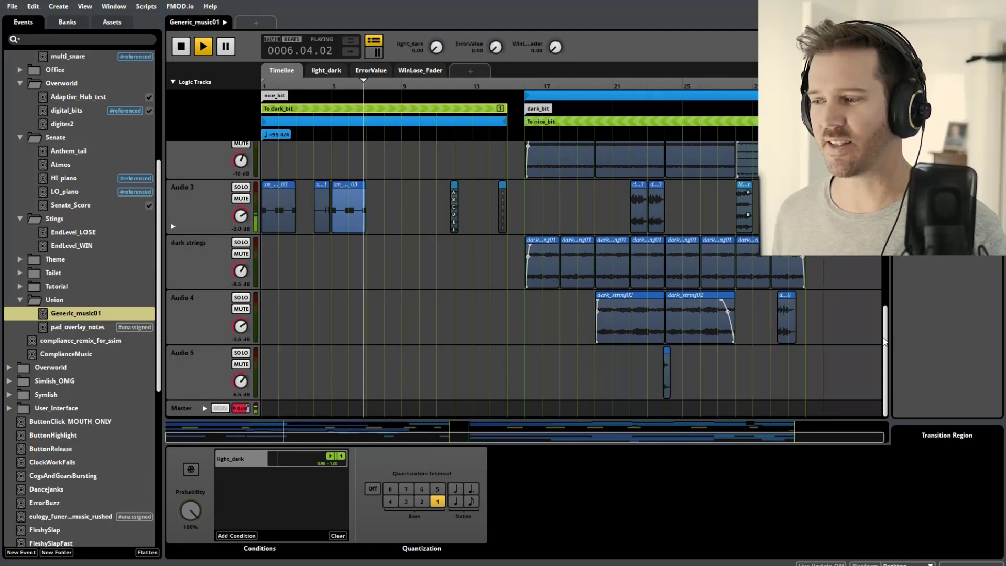
left_click_drag(886, 344, 886, 178)
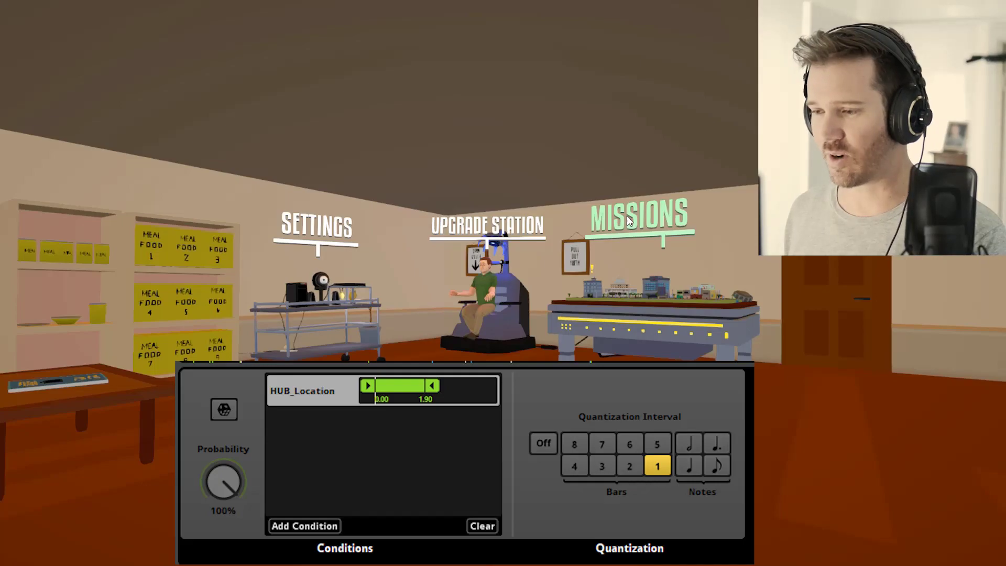
Enter Missions in the game hub and examine the Adaptive_Hub_test tracks during playback, selecting the last multi instrument on Audio 5
left_click(627, 215)
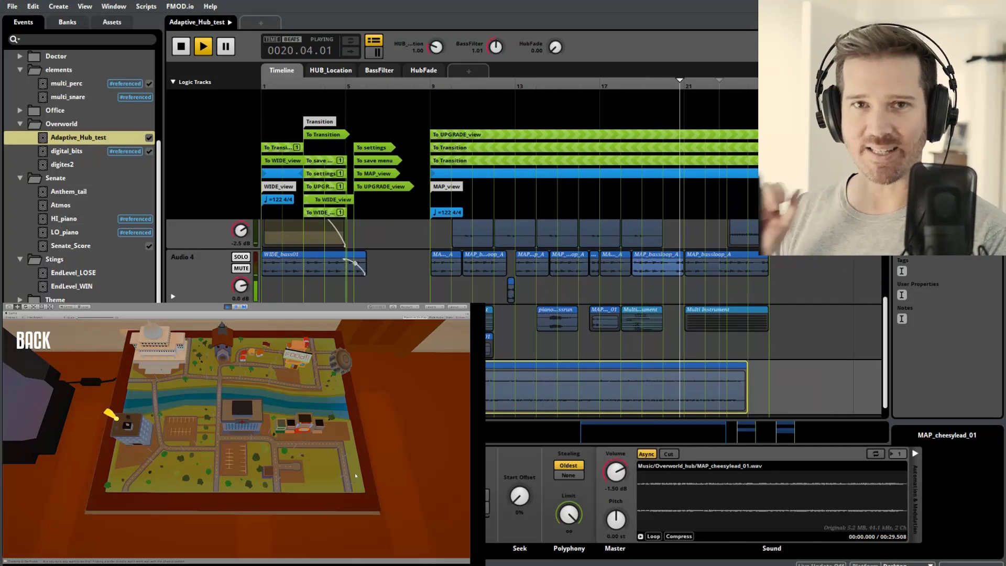
scroll(887, 328, "down", 1)
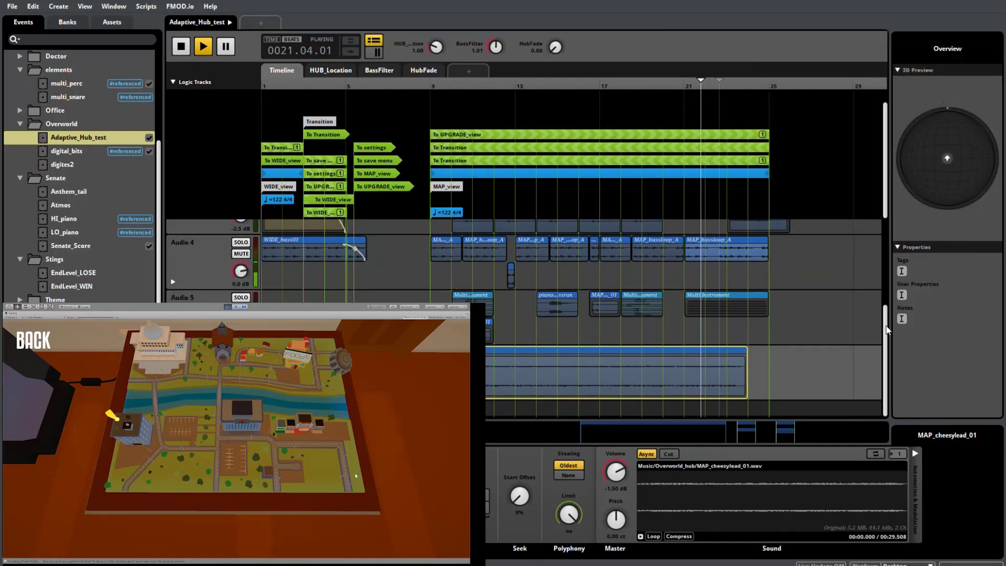
scroll(887, 329, "up", 5)
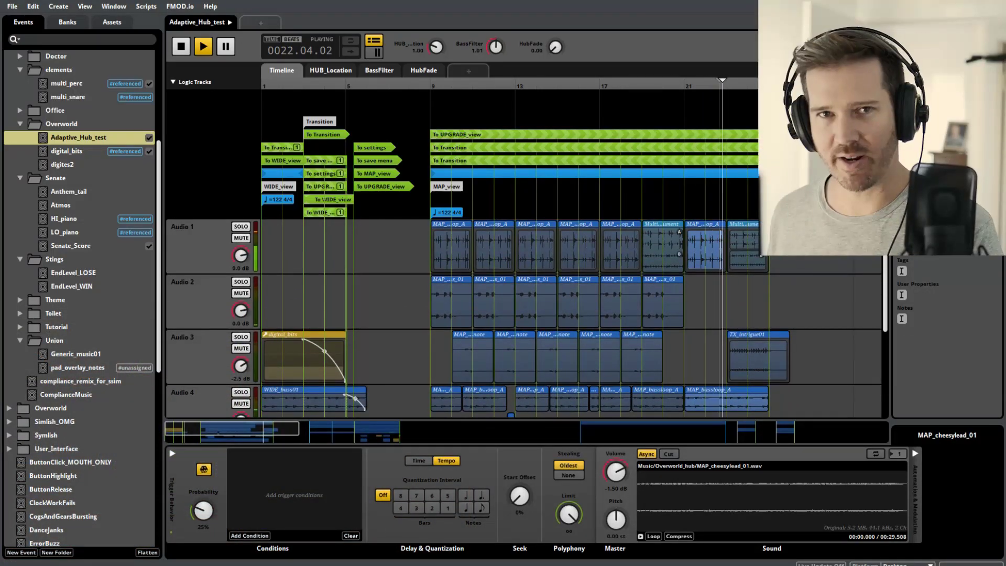
scroll(886, 329, "down", 2)
scroll(887, 329, "up", 2)
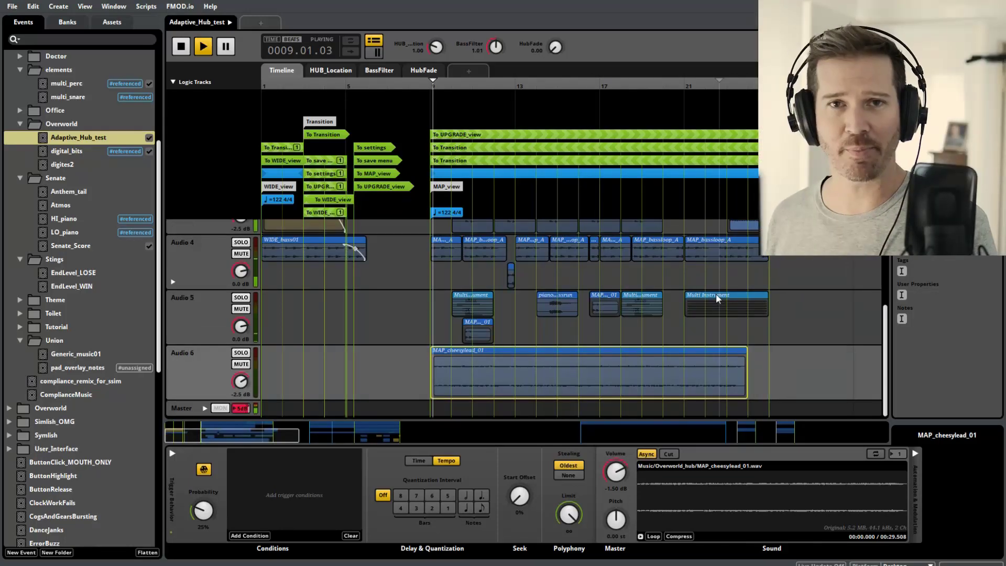
left_click(716, 293)
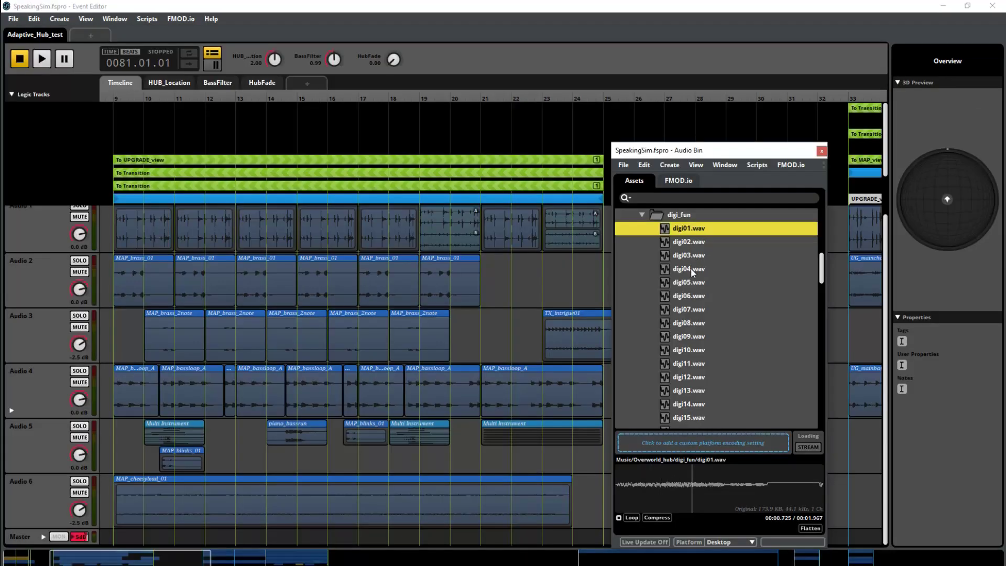
Preview the digi04.wav, digi11.wav and digi14.wav samples from the digi_fun folder in the Audio Bin
left_click(691, 269)
left_click(690, 363)
left_click(691, 404)
Browse the Audio Bin down to the Overworld_hub map samples and preview MAP_bass_intro.wav and MAP_brass_01.wav
left_click_drag(821, 281, 821, 302)
left_click(803, 335)
scroll(802, 316, "down", 14)
left_click(740, 269)
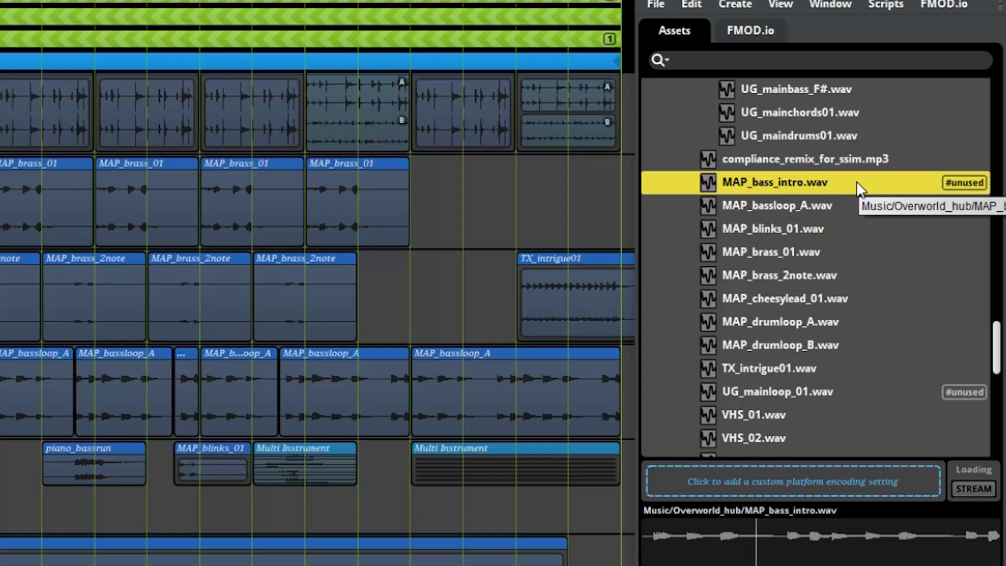
left_click(878, 256)
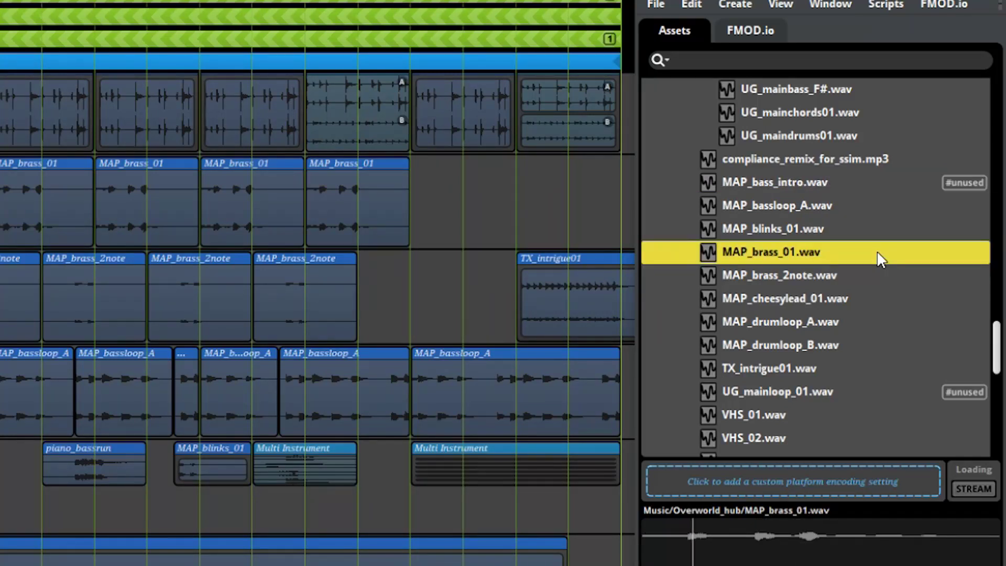
Preview the Overworld_hub samples MAP_blinks_01, MAP_brass_2note, MAP_cheesylead_01, MAP_drumloop_A and MAP_drumloop_B in the Audio Bin
left_click(860, 227)
left_click(891, 273)
left_click(892, 301)
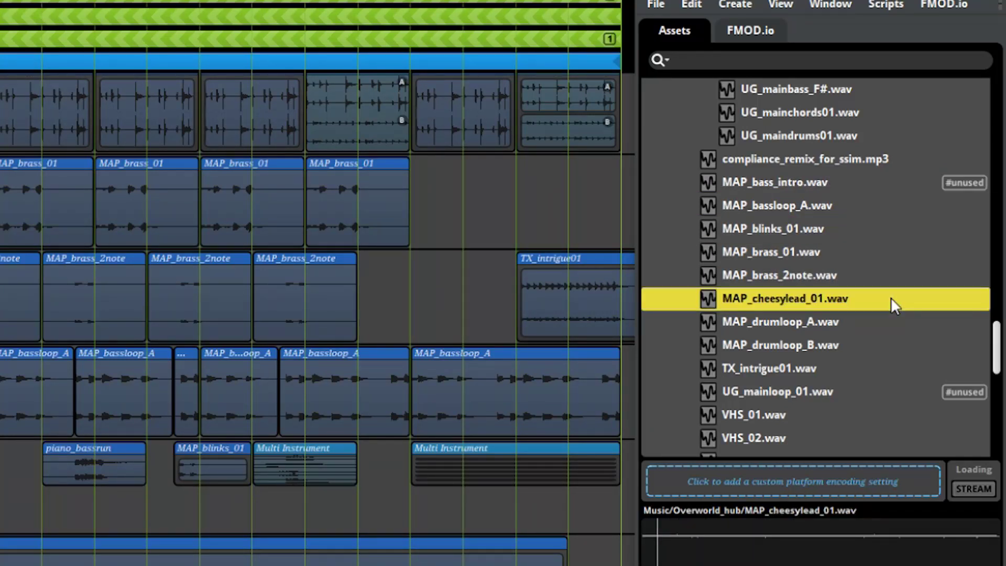
left_click(891, 323)
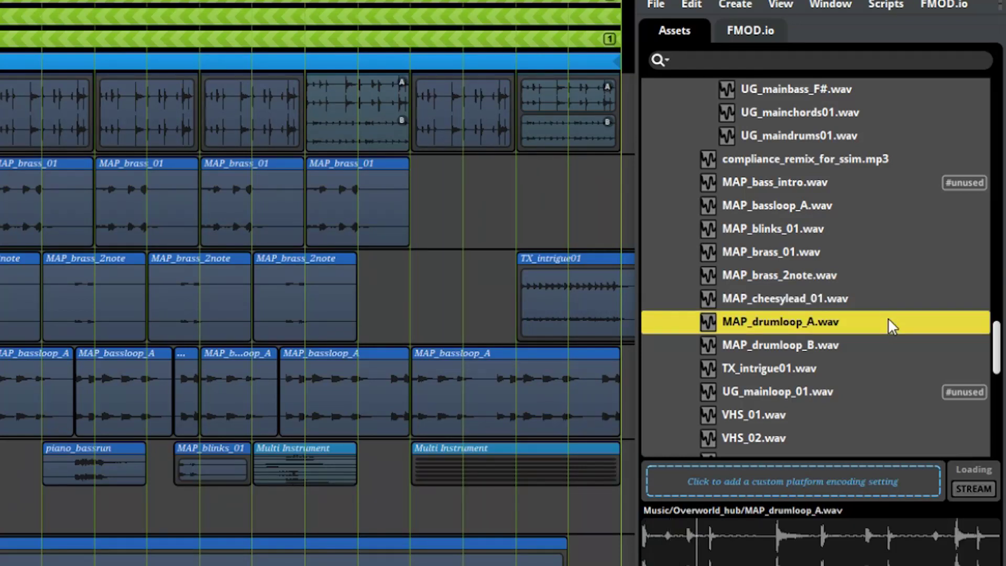
left_click(898, 348)
Preview the MAP_multis samples plinky01, plinky02, piano_bassrun and piano_chord01, then return down the asset list to audition another sample
scroll(859, 273, "up", 6)
left_click(829, 204)
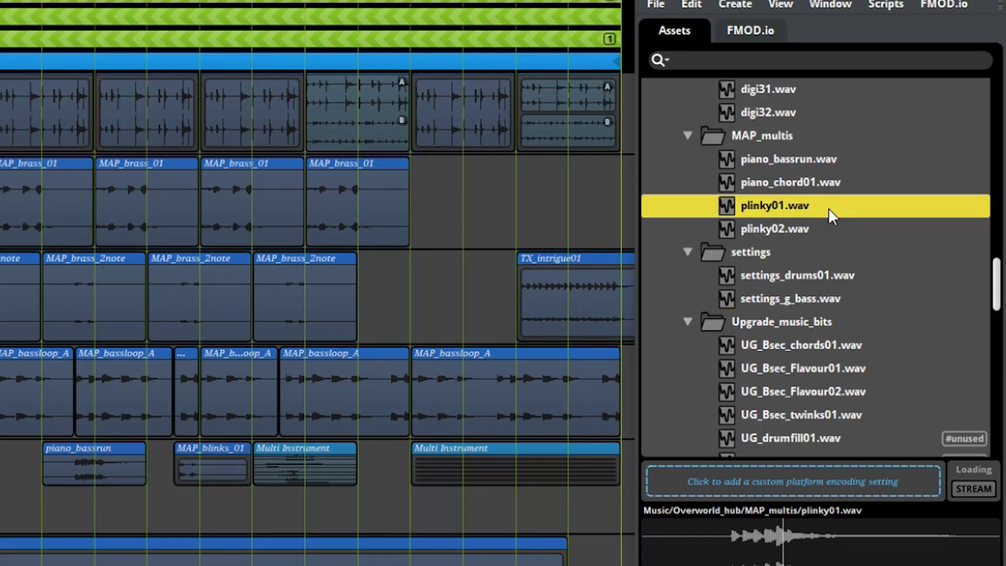
left_click(830, 228)
left_click(865, 159)
left_click(864, 182)
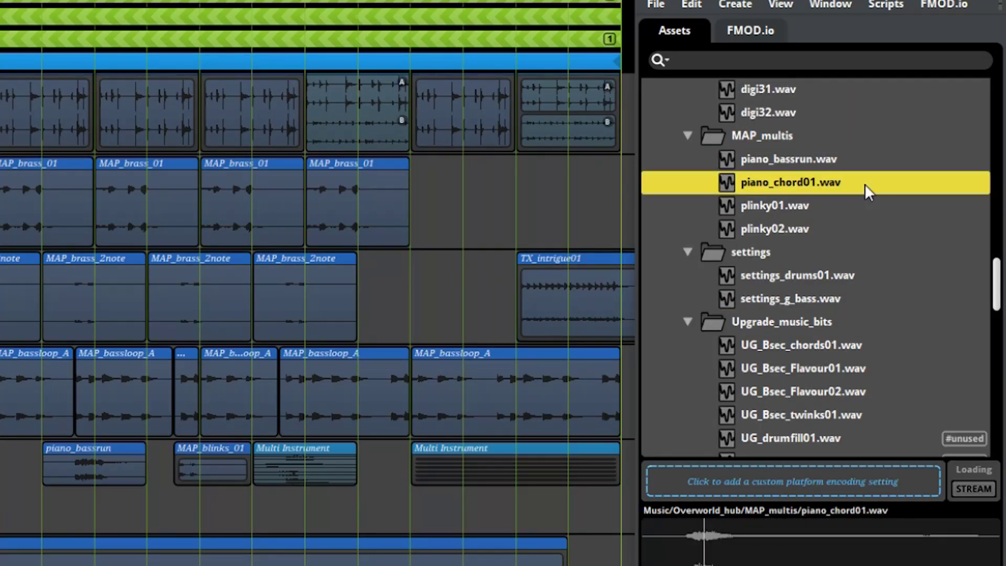
scroll(880, 288, "down", 6)
left_click(890, 369)
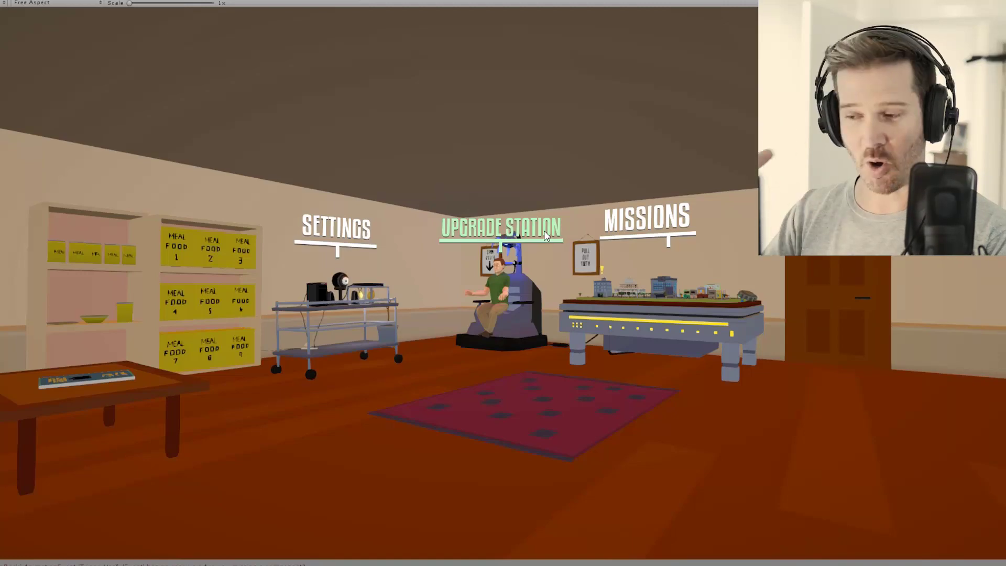
Enter the Upgrade Station in the running game and pull the character's jaw down to open his mouth
left_click(545, 236)
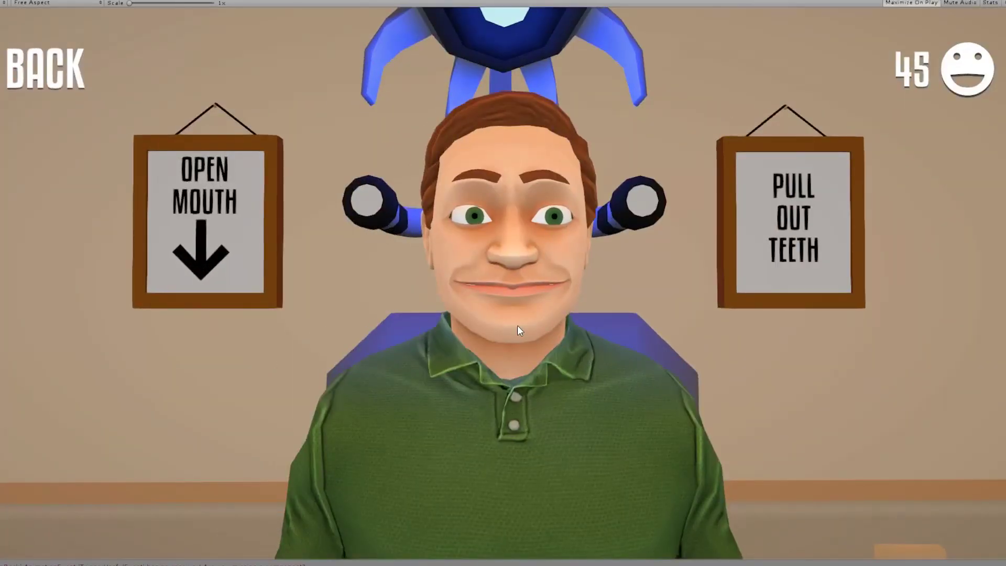
left_click_drag(517, 325, 505, 521)
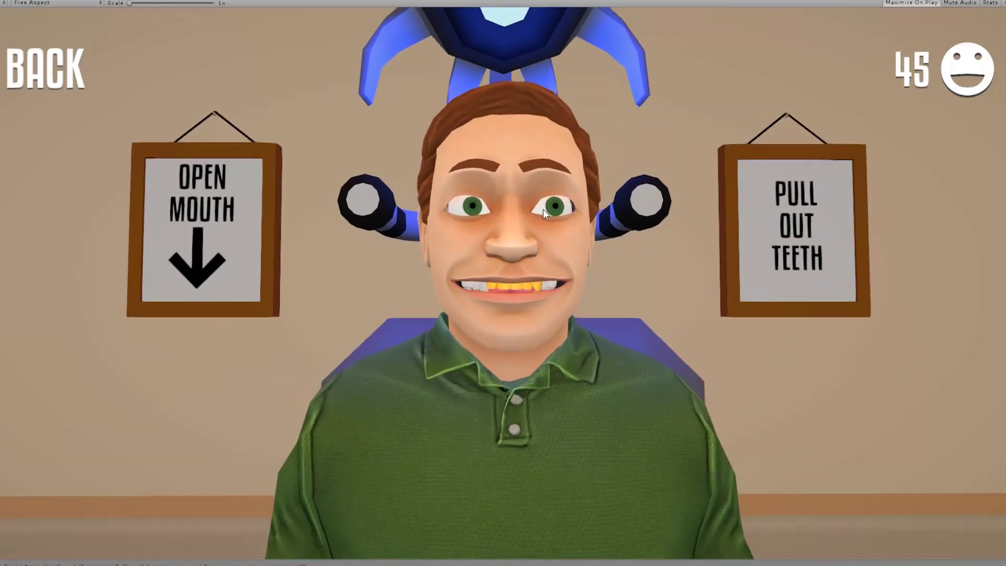
left_click_drag(511, 312, 501, 502)
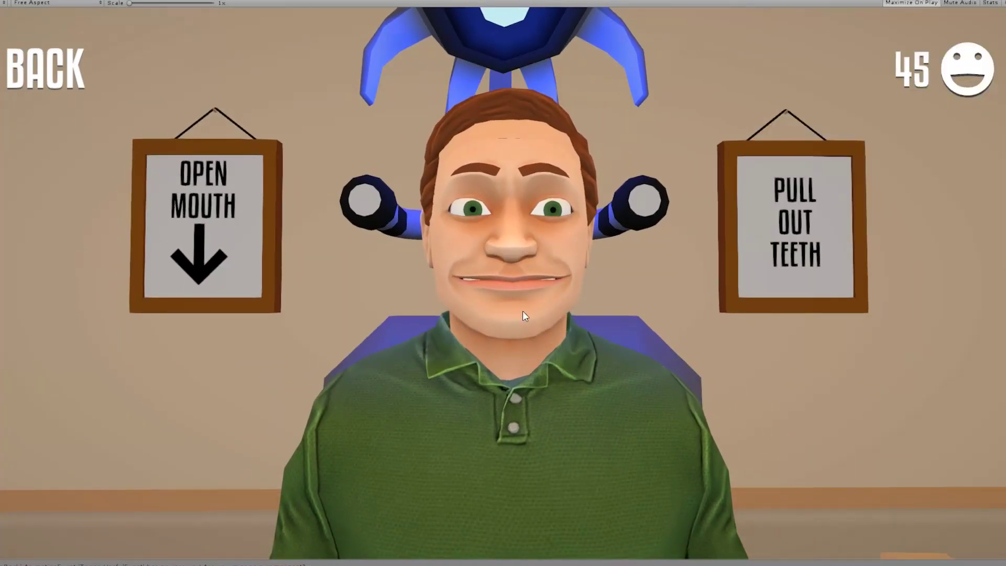
left_click_drag(523, 310, 517, 501)
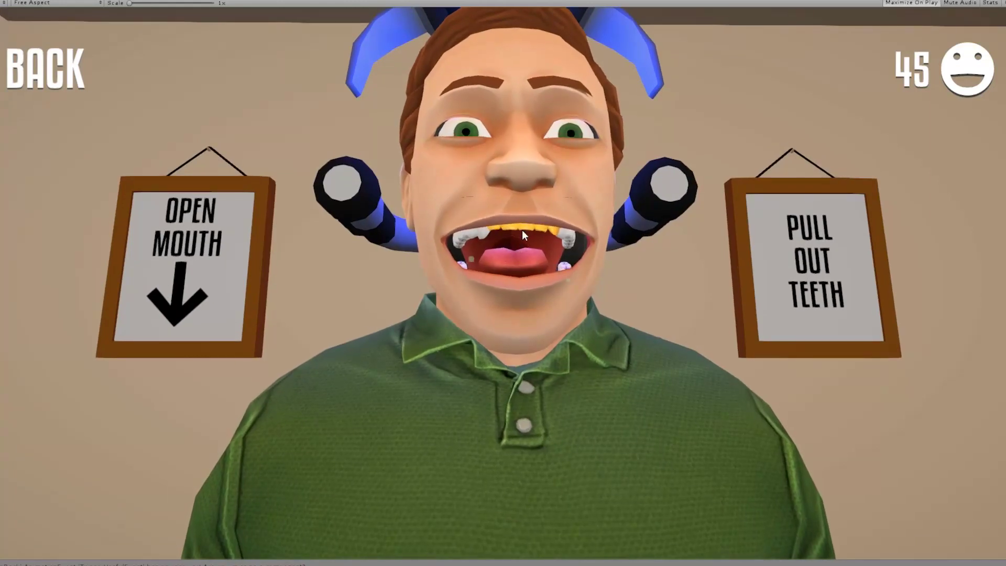
Pull gold teeth out of the character's upper jaw, place teeth back in the gaps, and stop the game from the hub
left_click_drag(535, 225, 534, 358)
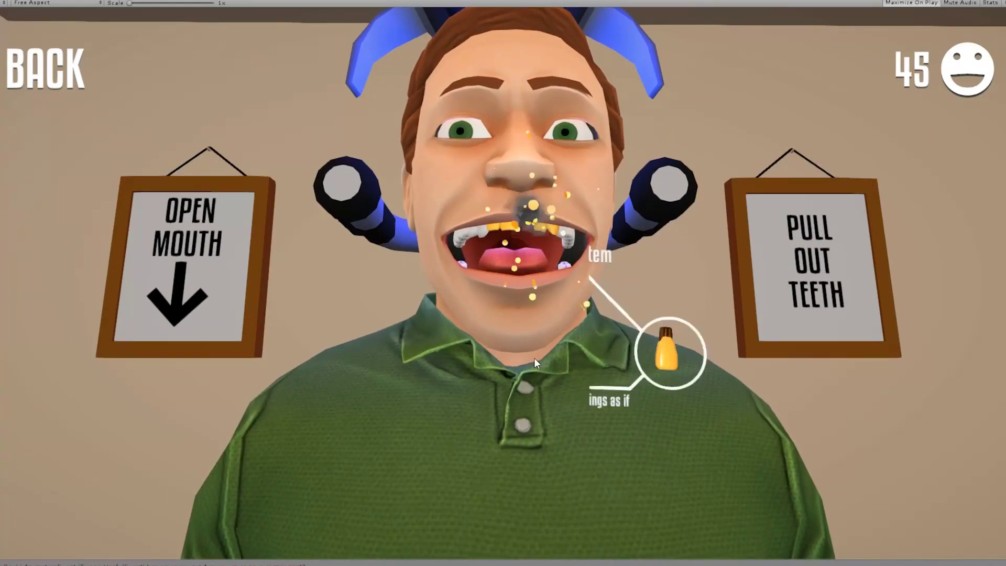
left_click_drag(756, 425, 618, 215)
left_click_drag(530, 223, 573, 423)
left_click_drag(735, 449, 488, 221)
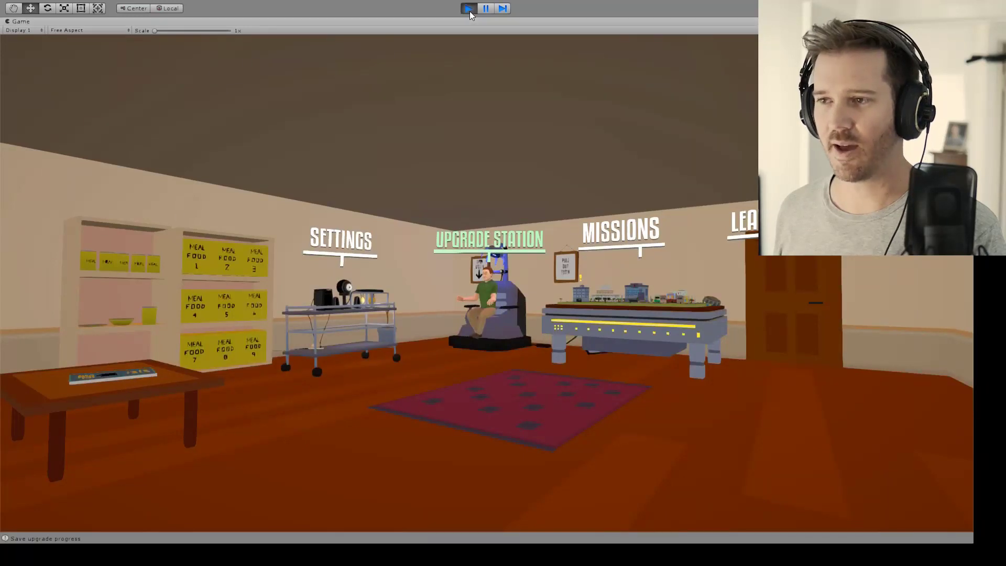
left_click(469, 9)
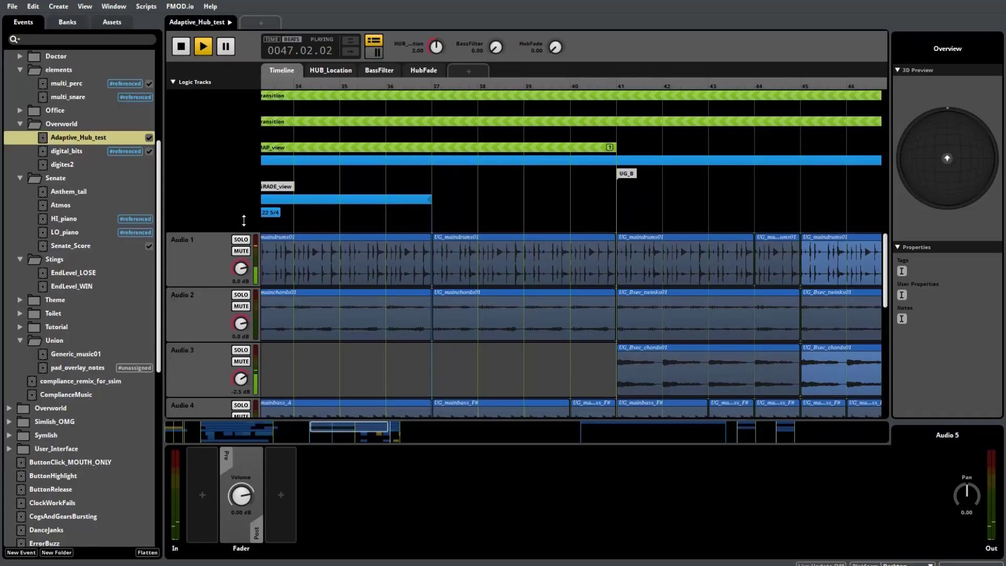
Enlarge the audio track area of Adaptive_Hub_test and fit the upgrade section, bars 33 to 49, into the timeline view
left_click_drag(246, 225, 246, 212)
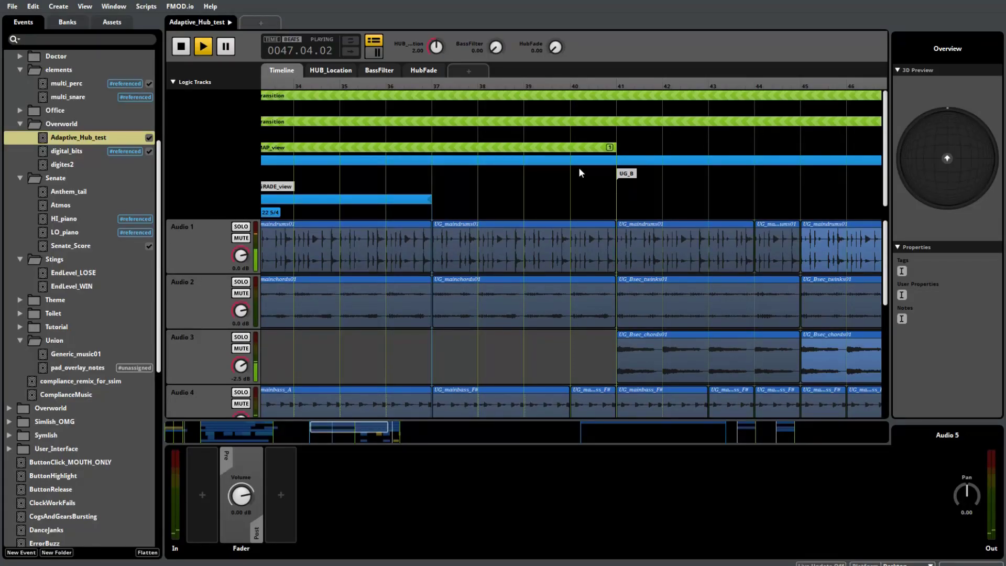
scroll(880, 373, "down", 3)
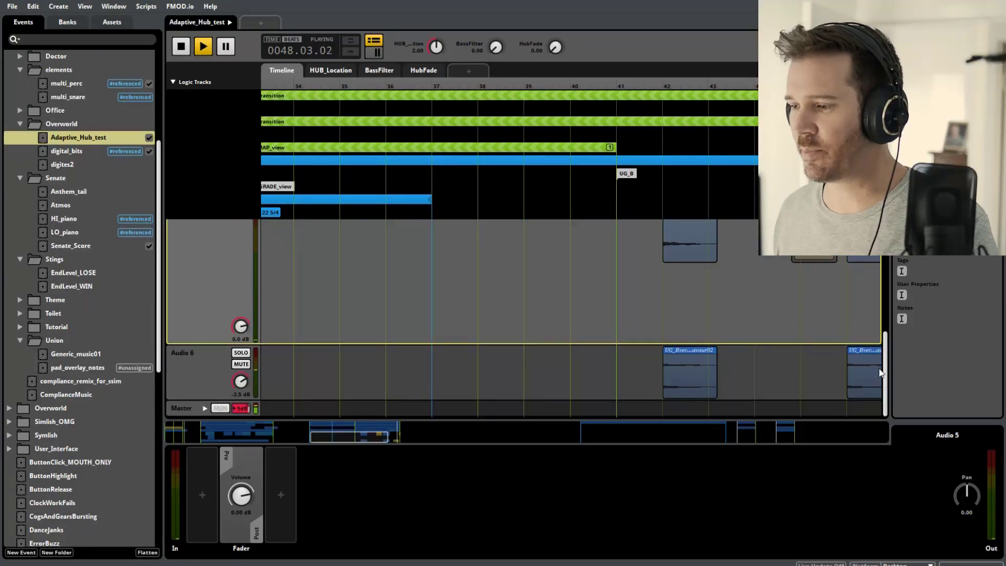
mouse_move(350, 441)
left_mouse_down()
mouse_move(366, 440)
mouse_move(340, 438)
left_mouse_up()
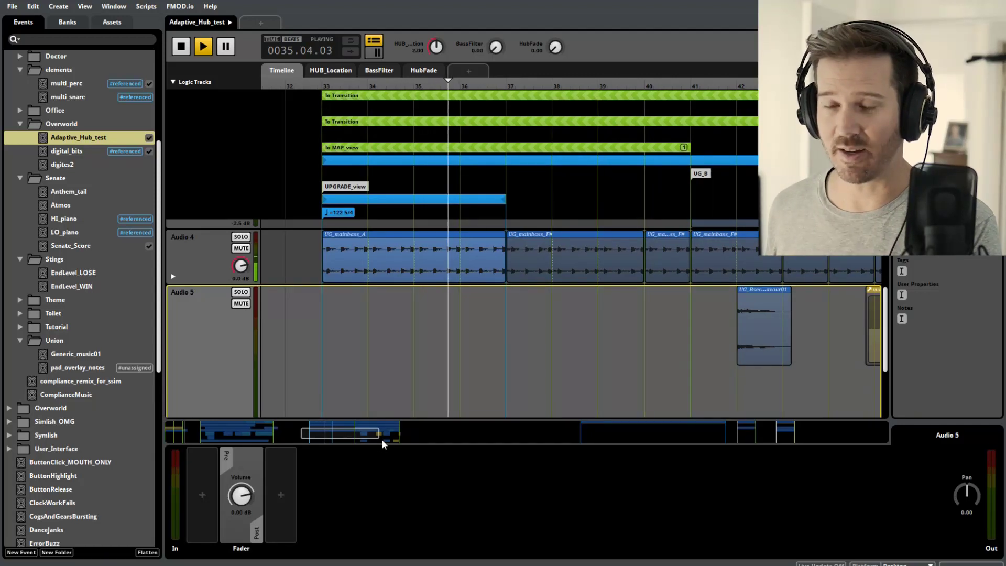
left_click_drag(378, 428, 435, 427)
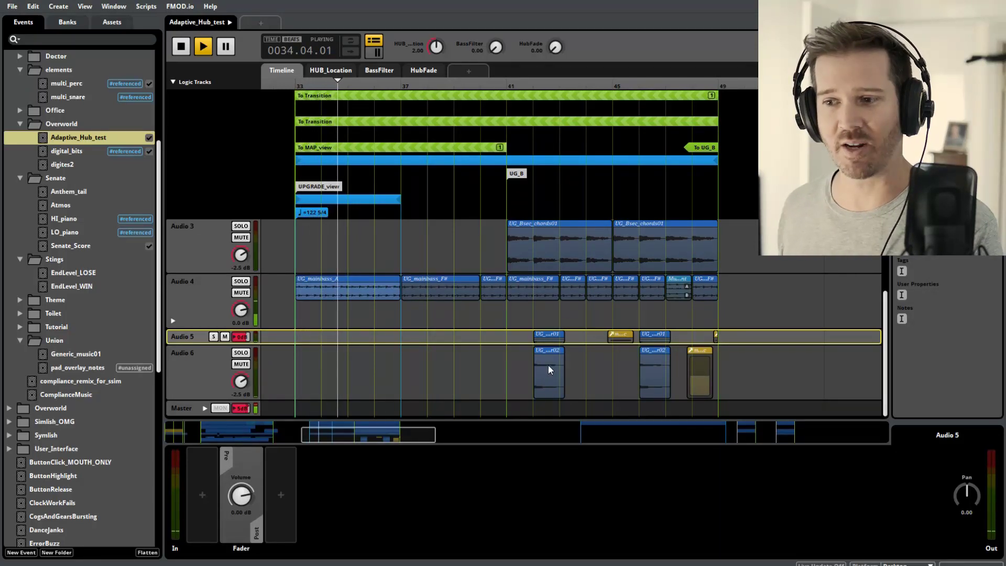
Select the loop region under the UPGRADE_view marker and examine the logic tracks and Audio 1 to Audio 6, enlarging Audio 5
left_click(363, 199)
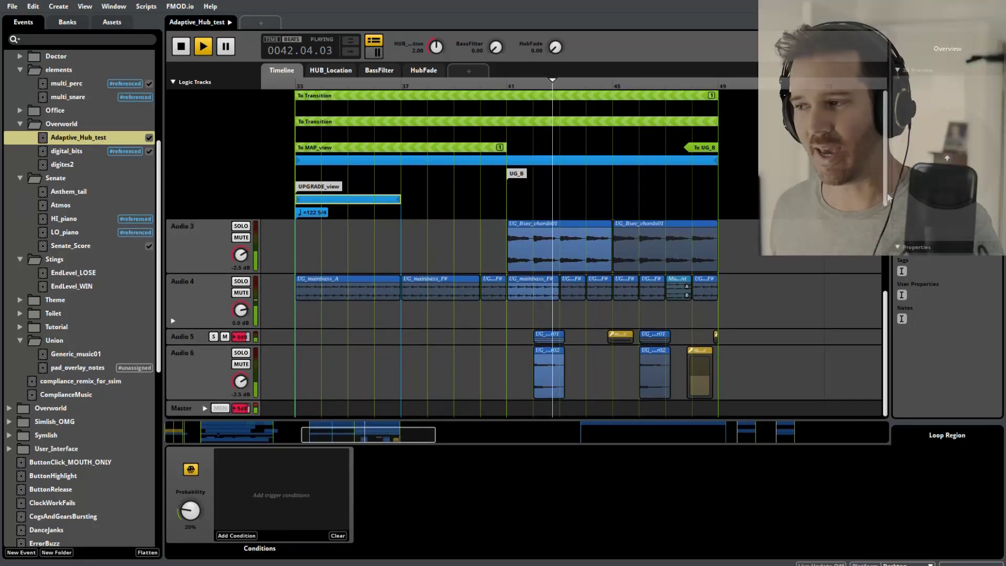
left_click_drag(884, 210, 881, 262)
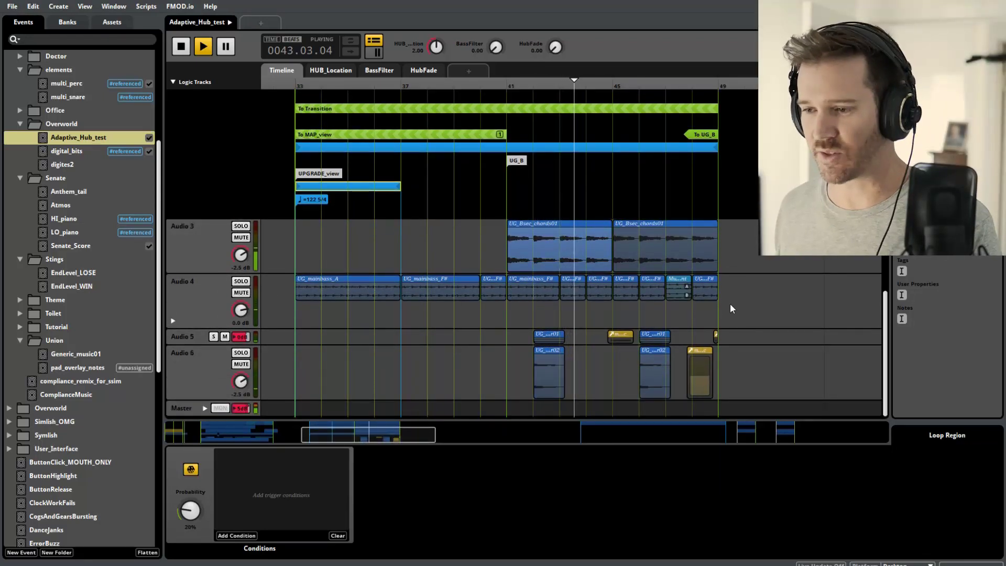
scroll(886, 354, "up", 2)
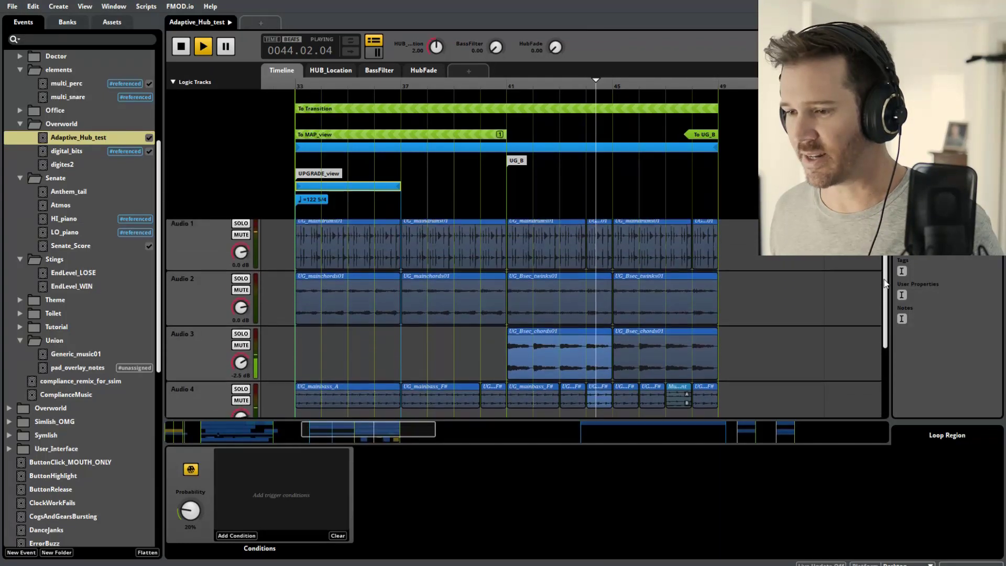
scroll(872, 375, "down", 2)
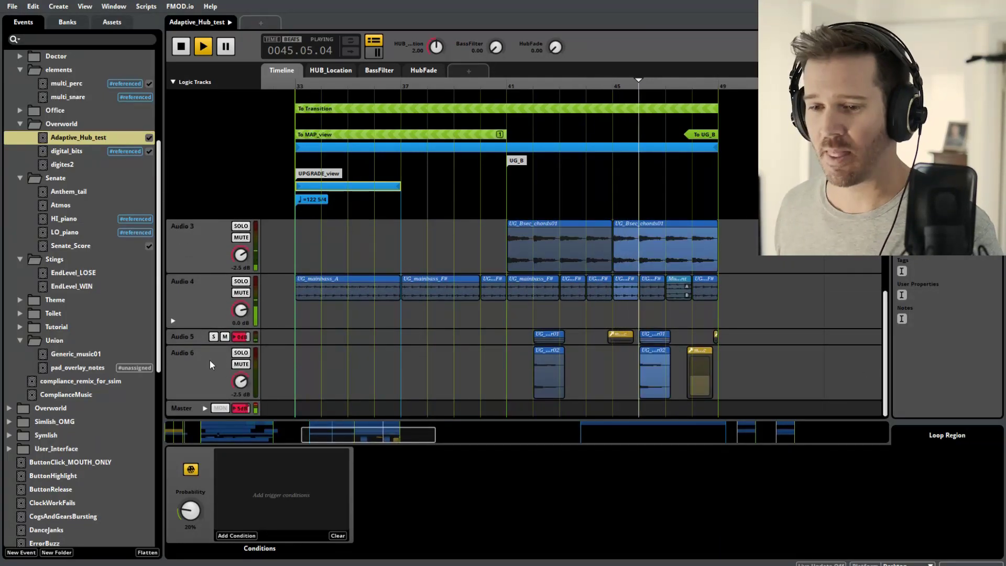
left_click_drag(199, 343, 195, 383)
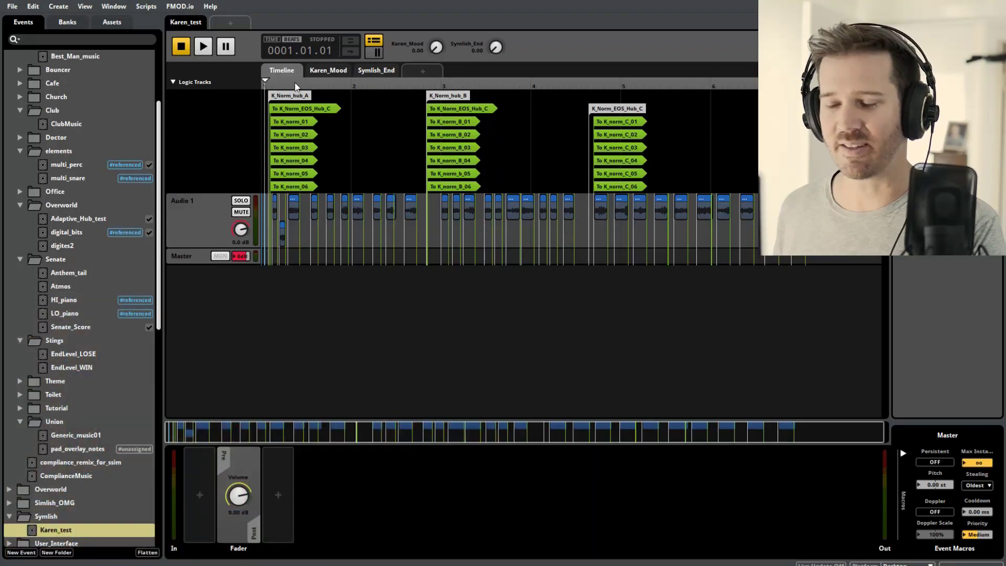
Play the Karen_test event from the K_Norm_hub_A marker
key("space")
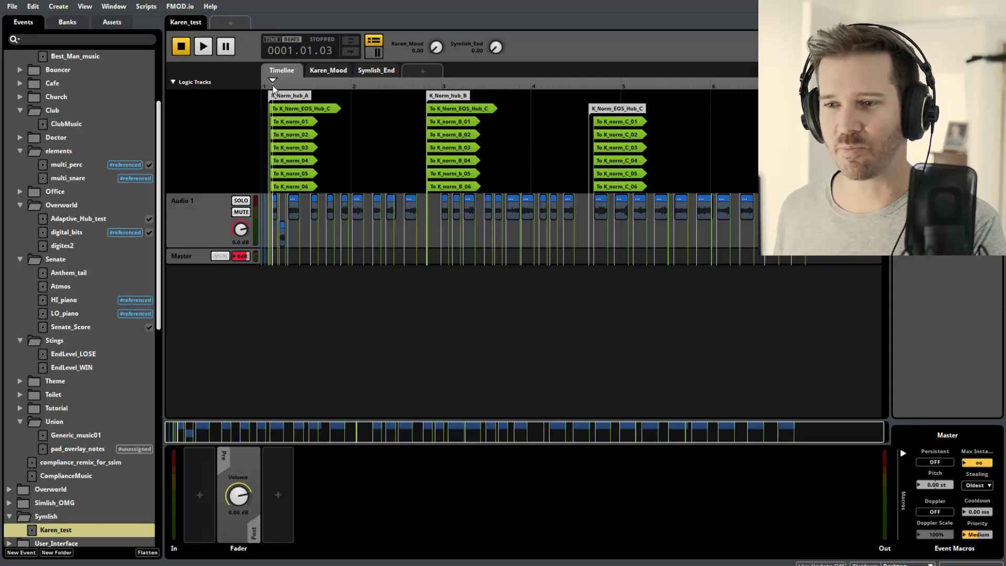
key("space")
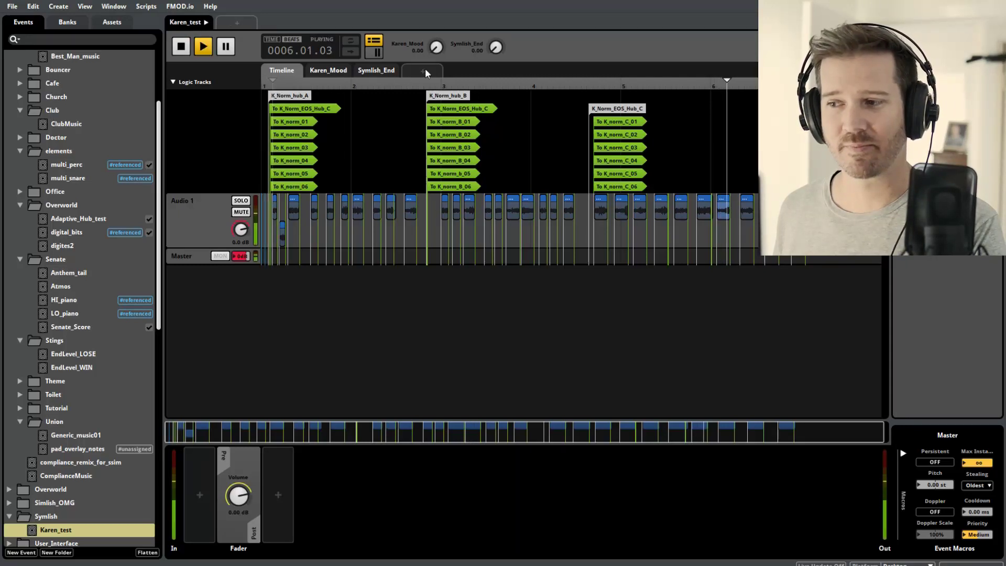
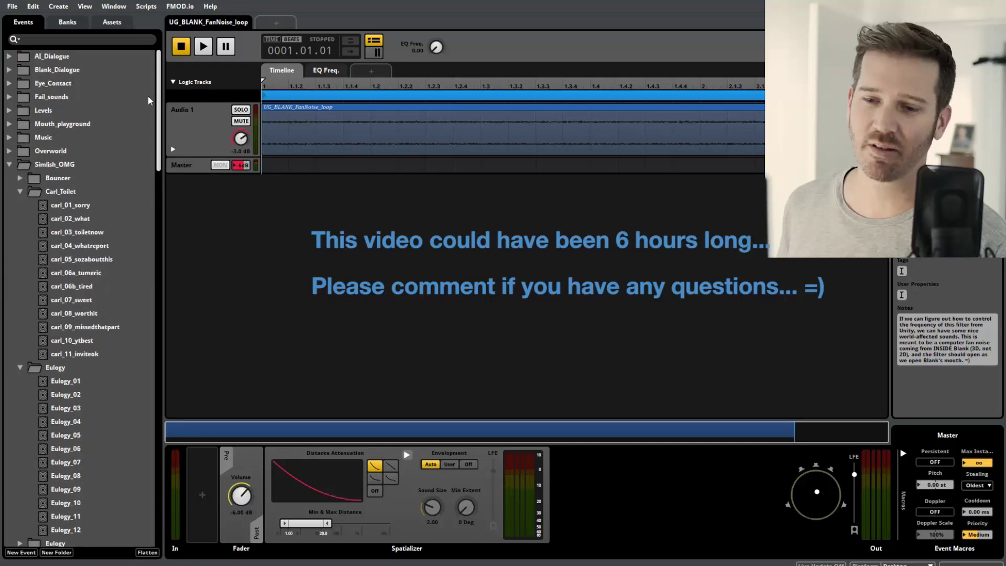
Collapse the Simlish_OMG folder in the event list
left_click(10, 165)
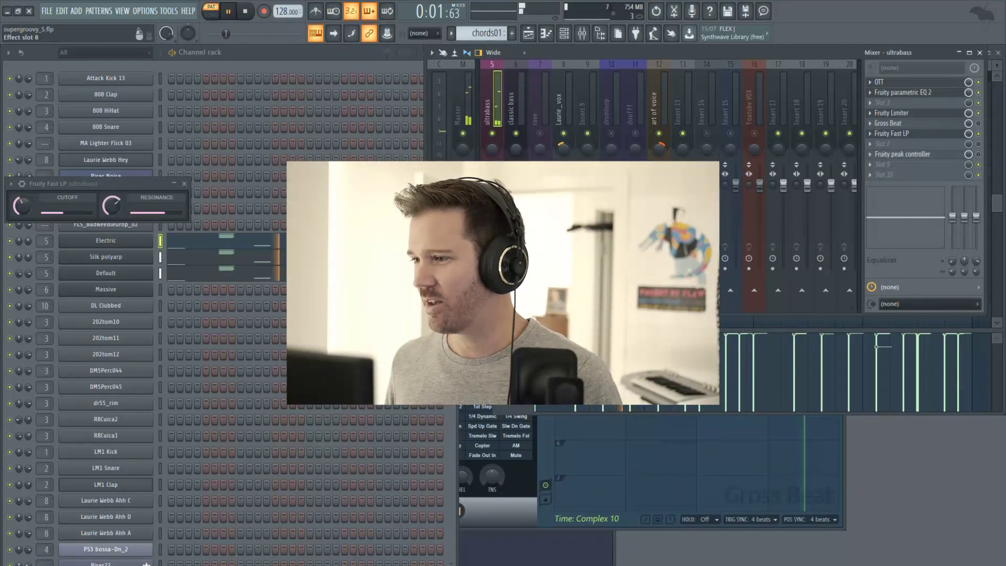
Switch to FL Studio's supergroovy_5 project and open the Fruity peak controller on the ultrabass mixer channel
left_click(914, 154)
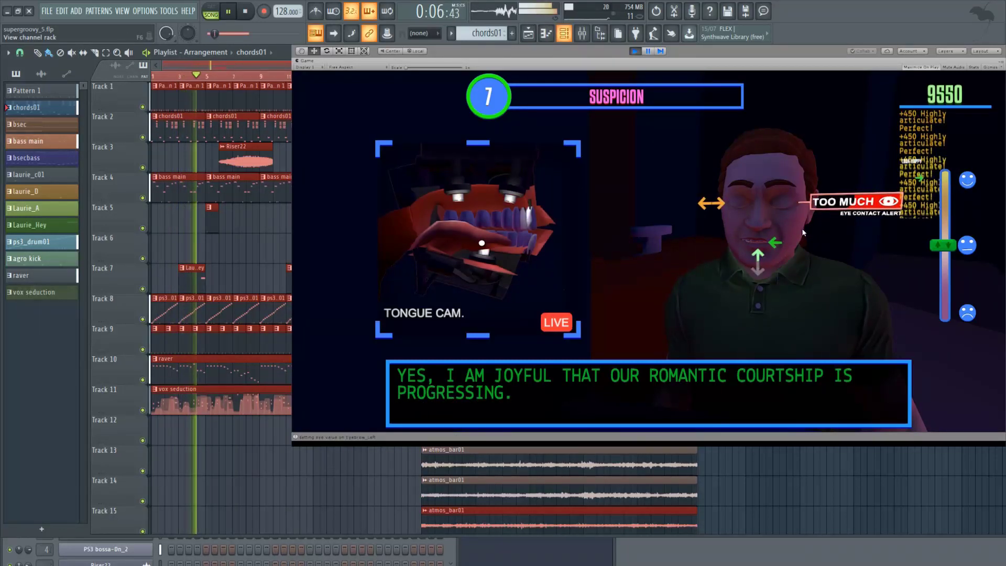
Solo Track 11, holding the vox seduction pattern, in the playlist during playback
left_click(886, 409)
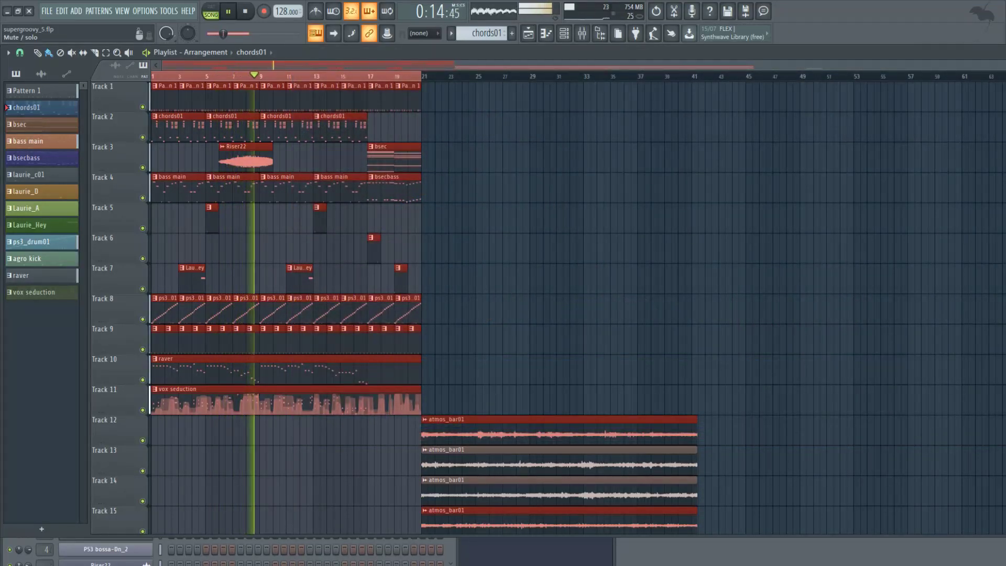
right_click(142, 410)
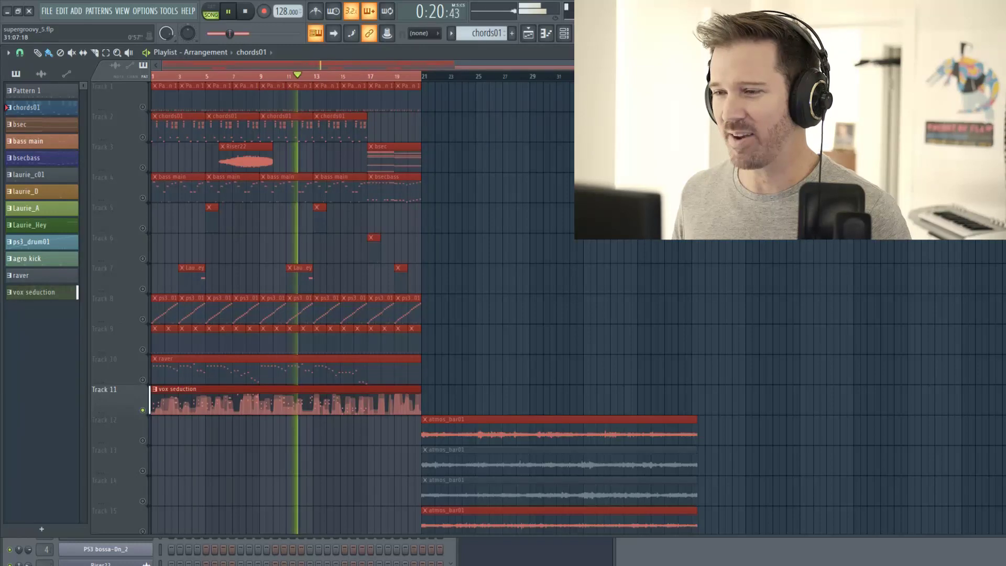
Open the Art of voice synth from the channel rack, view its settings, and close it
key("F6")
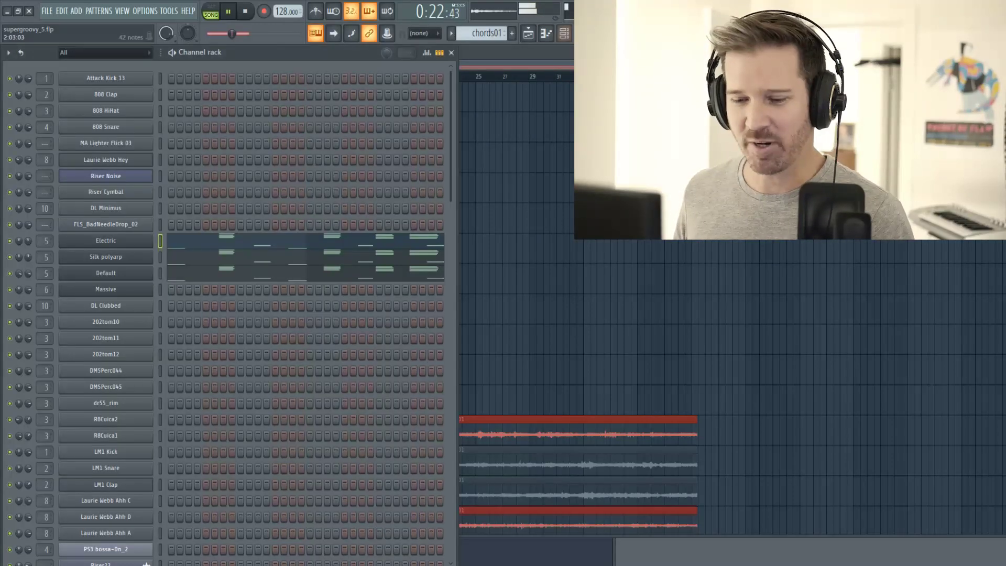
scroll(251, 309, "down", 7)
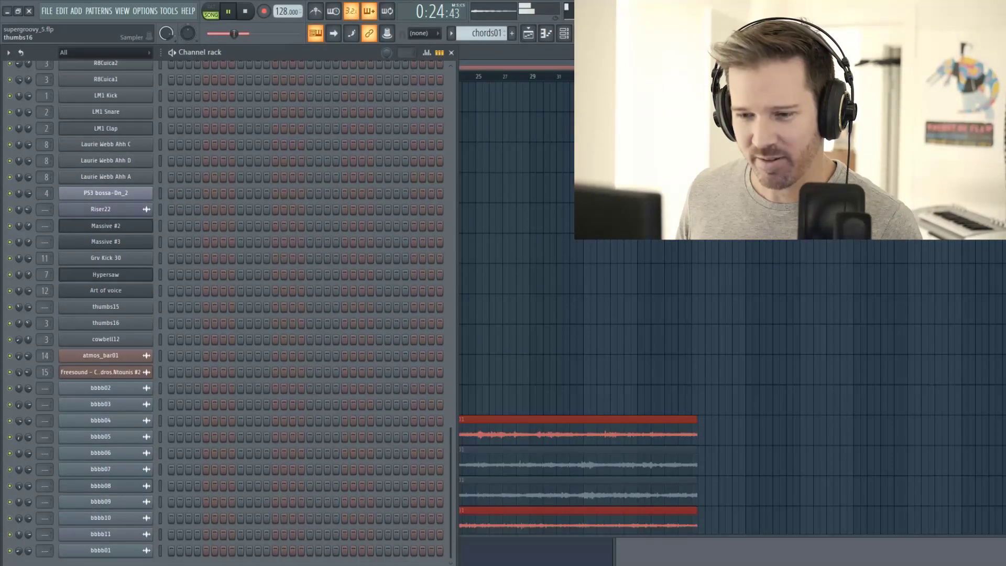
left_click(105, 290)
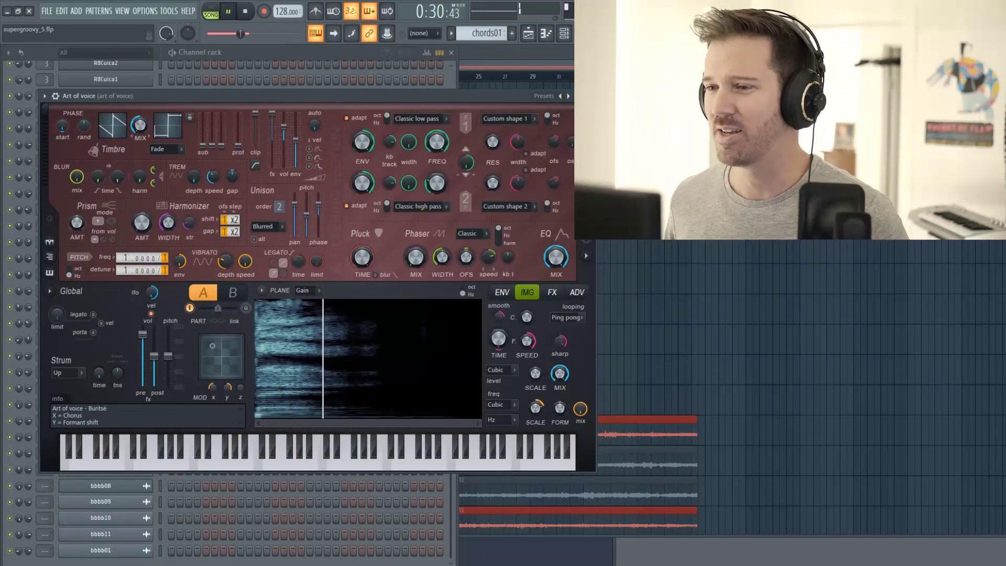
key("Escape")
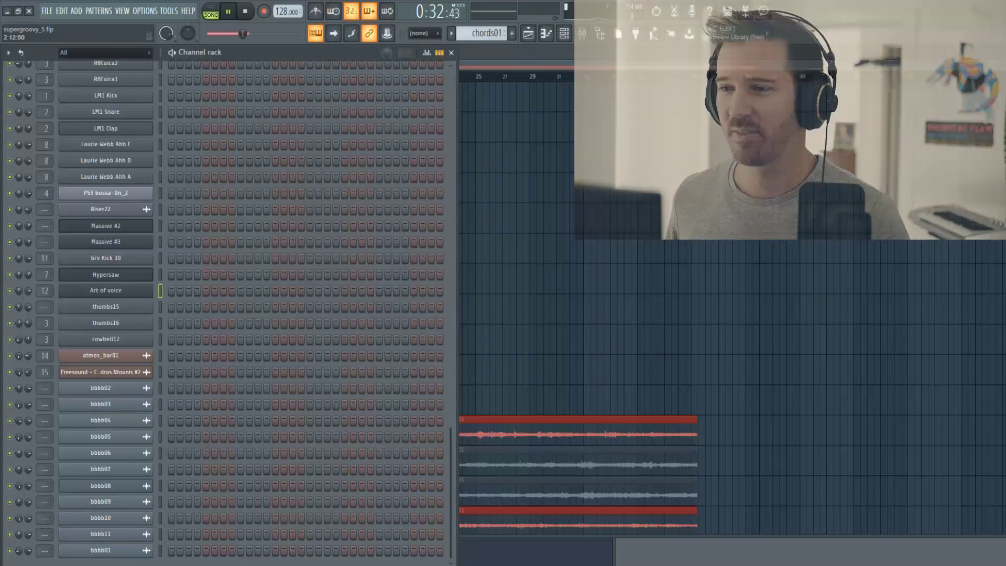
Return to the playlist and play the arrangement from the start
key("F5")
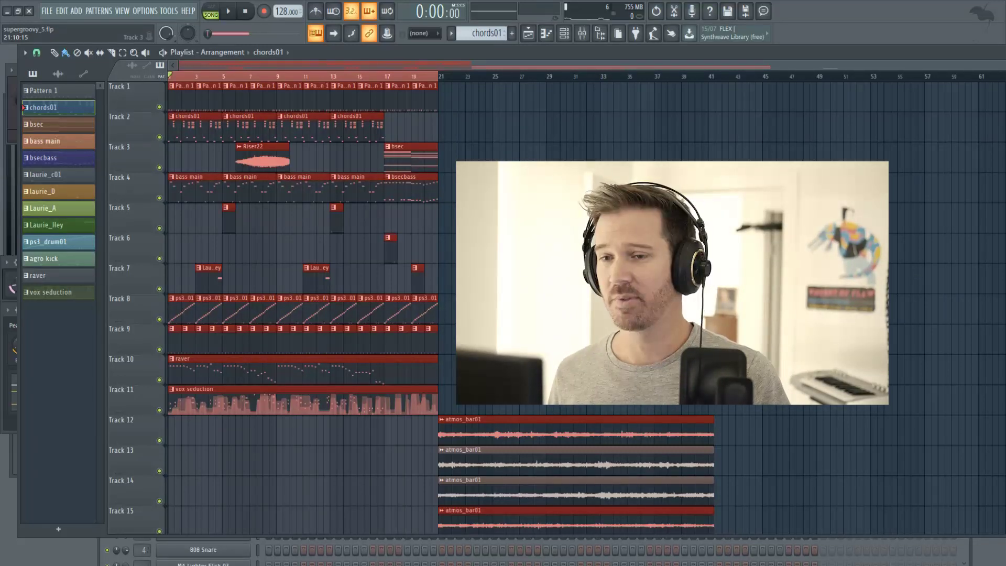
key("space")
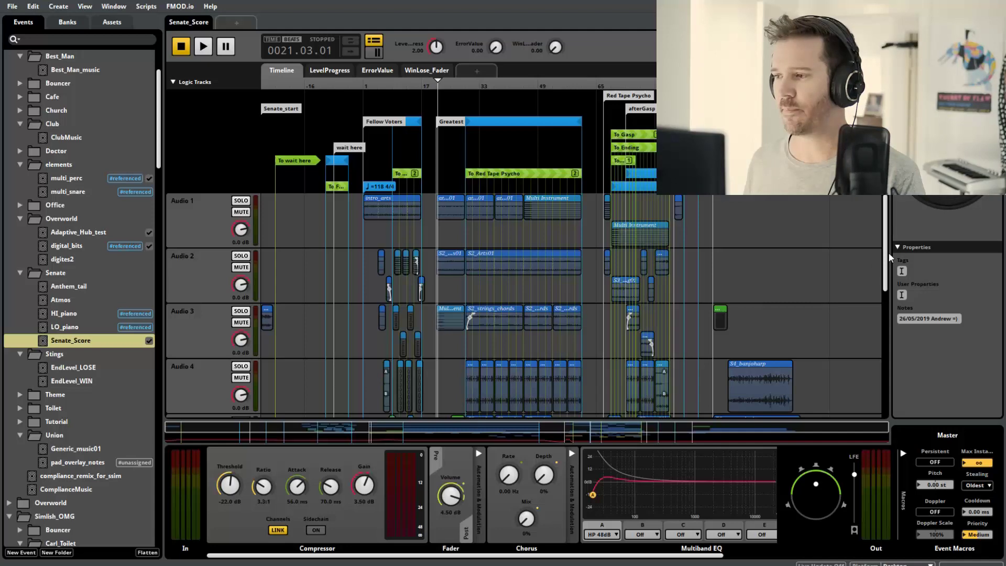
Look over the Senate_Score event's audio tracks from Audio 1 down to Audio 8 and its volume automation
scroll(885, 245, "down", 2)
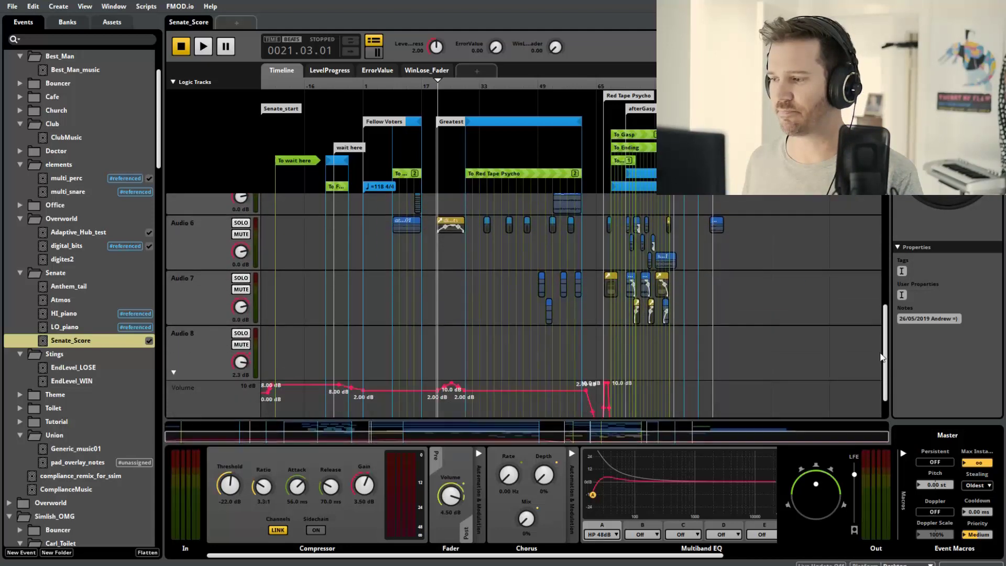
scroll(894, 246, "up", 1)
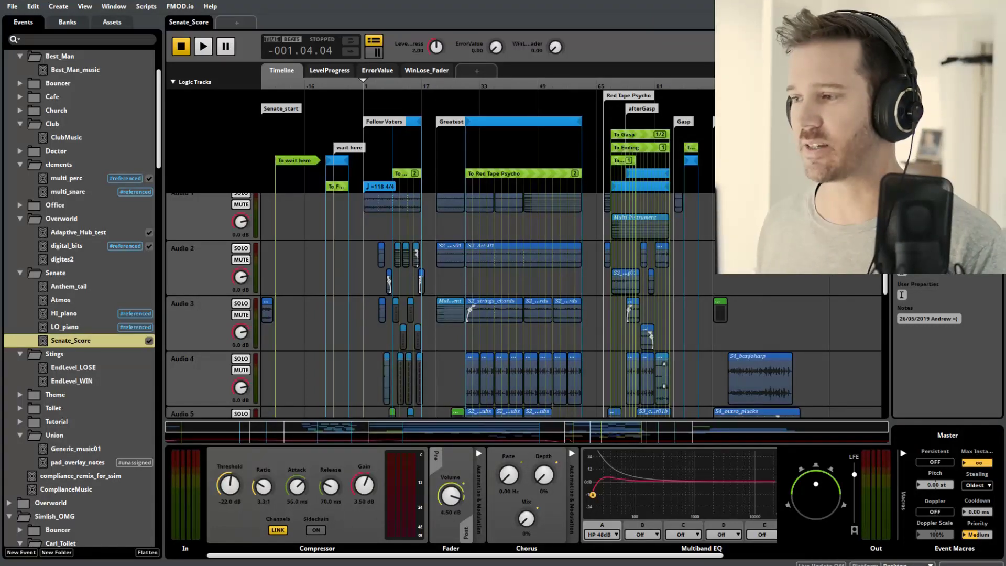
scroll(889, 321, "down", 3)
scroll(888, 322, "up", 4)
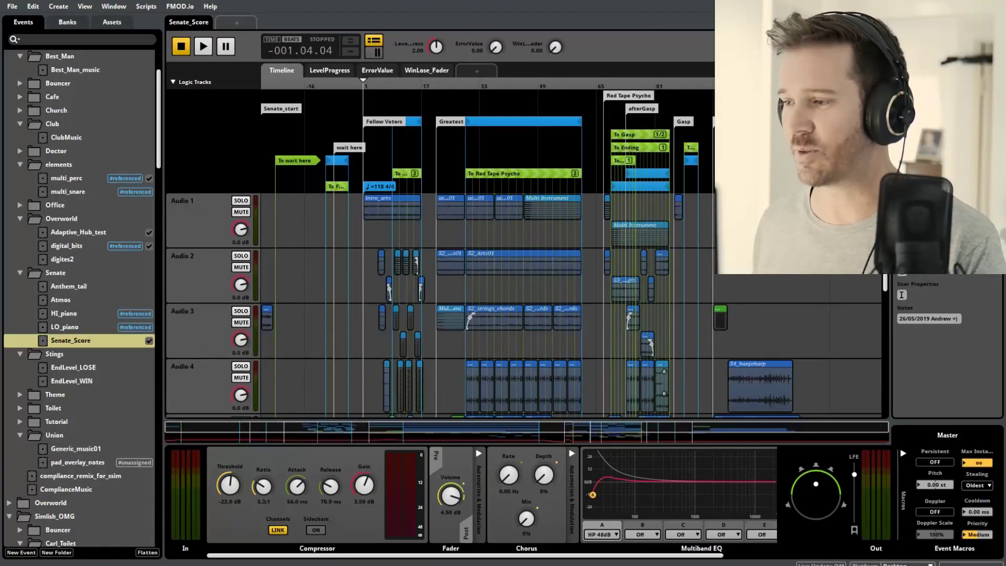
scroll(876, 341, "down", 4)
scroll(876, 341, "up", 4)
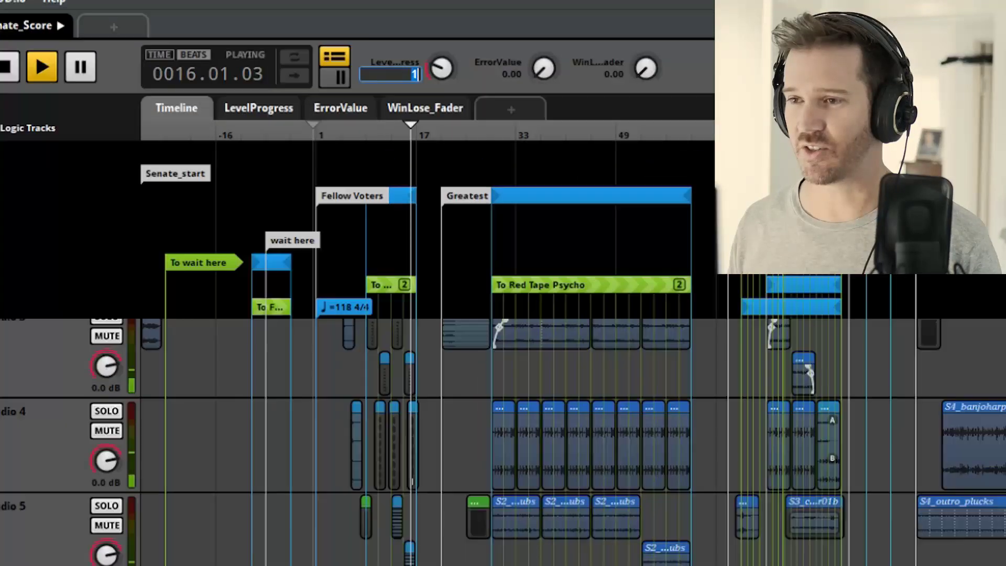
Set the LevelProgress parameter to 2 during playback and follow the Greatest section across the audio tracks
type("2")
key("Return")
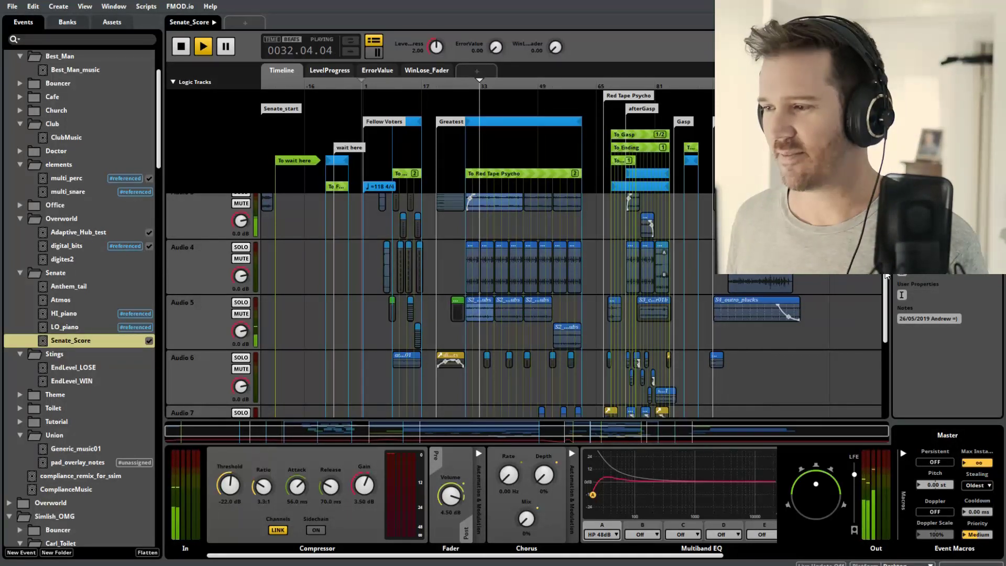
scroll(524, 304, "up", 1)
scroll(888, 320, "down", 3)
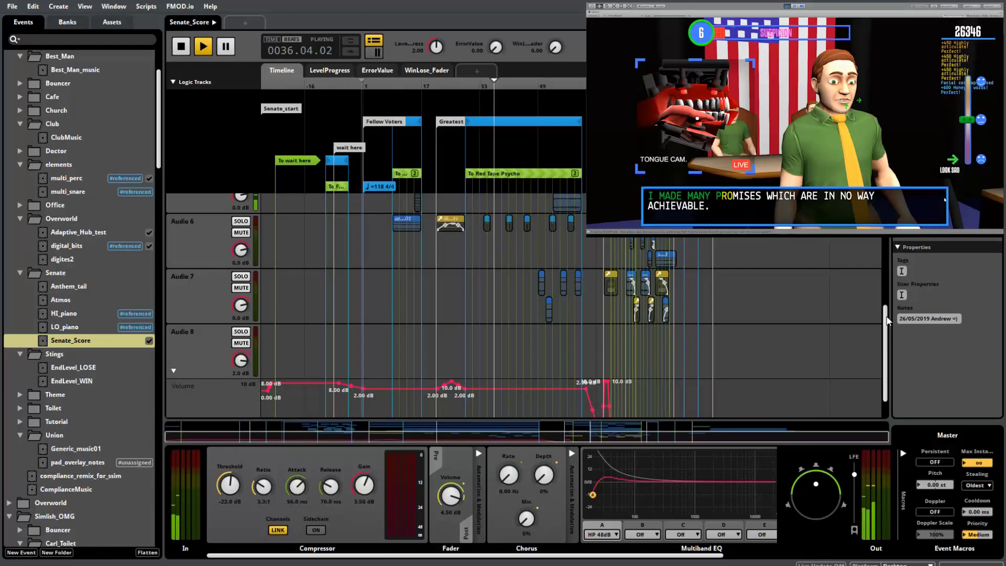
left_click_drag(888, 318, 893, 296)
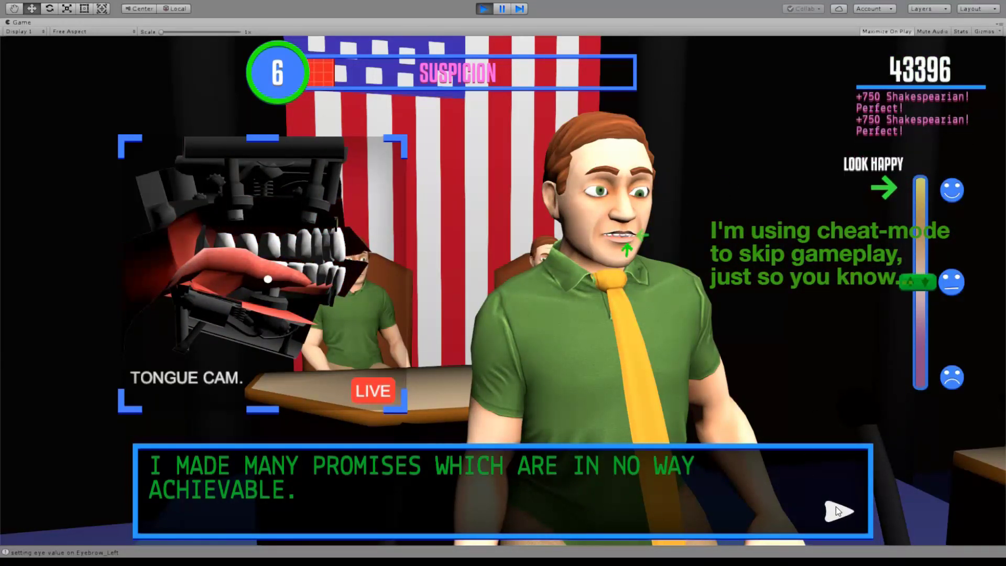
Advance the senate speech to its next line in the running Unity game, and view the Senate_Score tracks in FMOD Studio
left_click(834, 504)
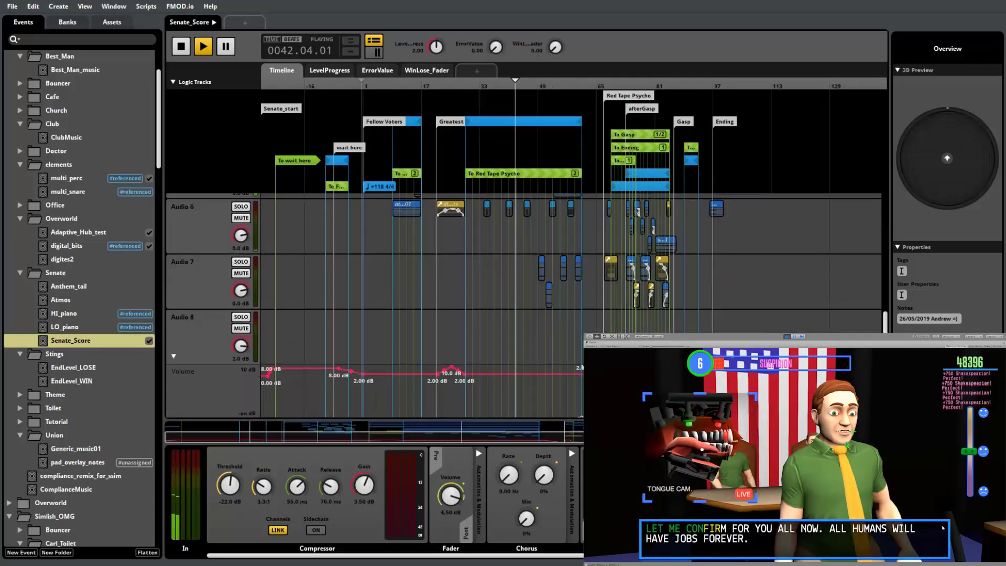
scroll(524, 304, "down", 1)
scroll(524, 304, "up", 12)
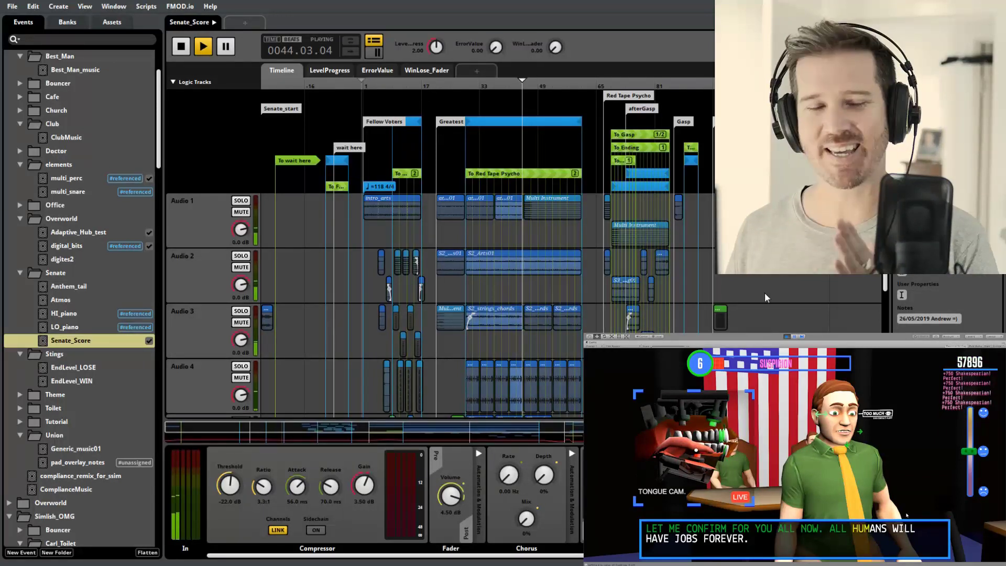
Set the LevelProgress parameter to 3 while Senate_Score is playing
double_click(411, 51)
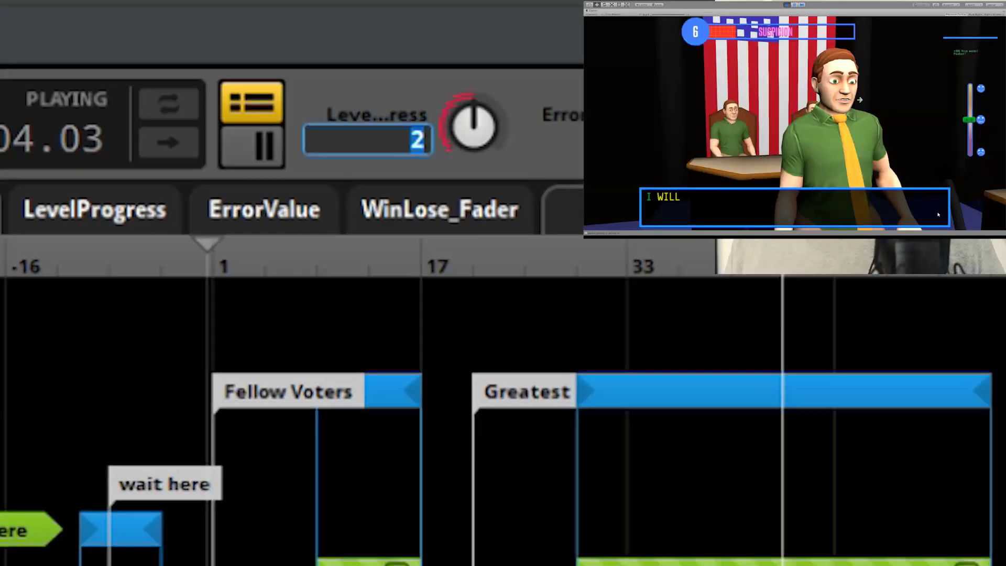
type("3")
key("Return")
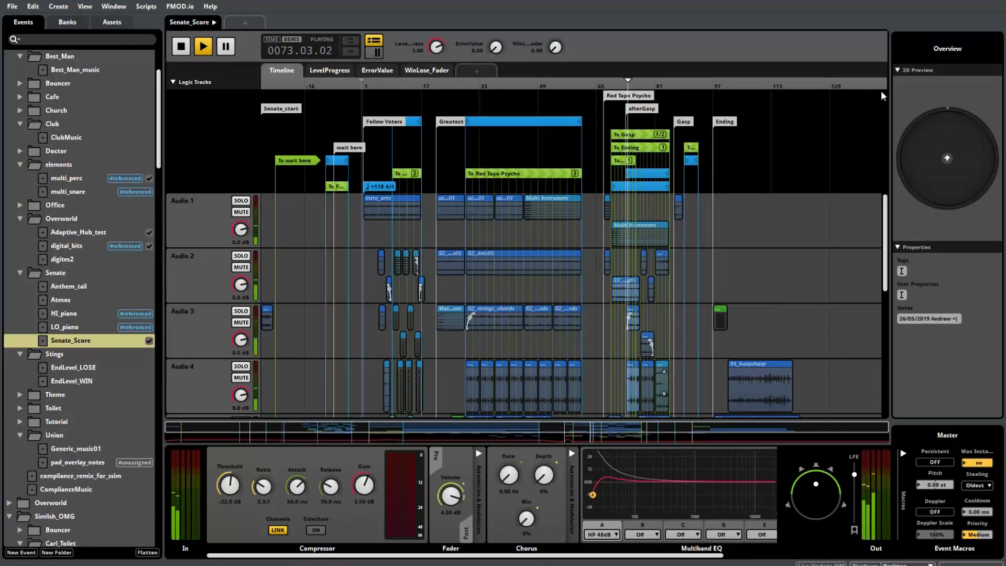
Examine the Red Tape Psycho section's instruments and Audio 8 volume automation across all tracks during playback
left_click_drag(885, 227, 873, 320)
scroll(655, 264, "up", 5)
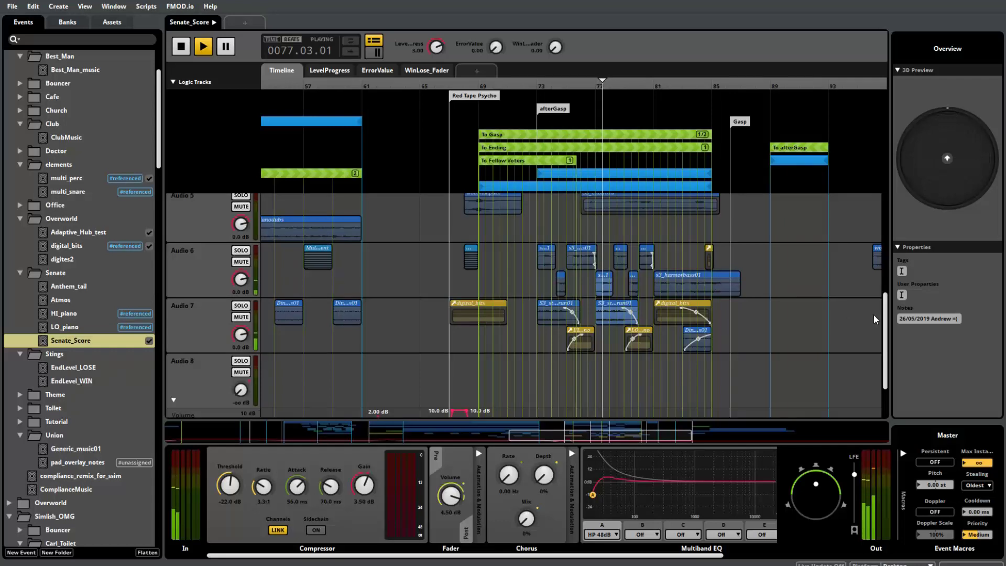
left_click_drag(888, 334, 889, 235)
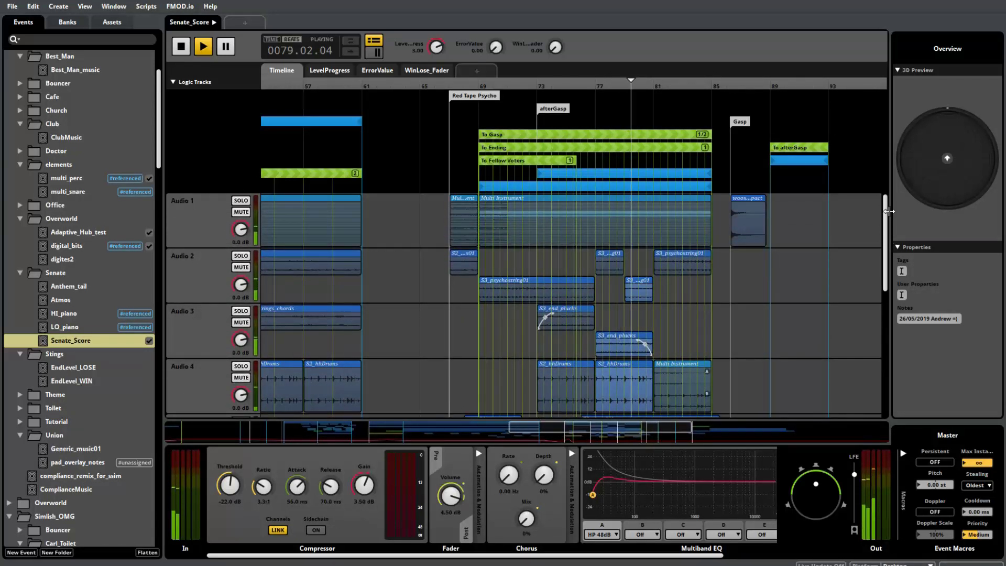
left_click_drag(886, 220, 876, 294)
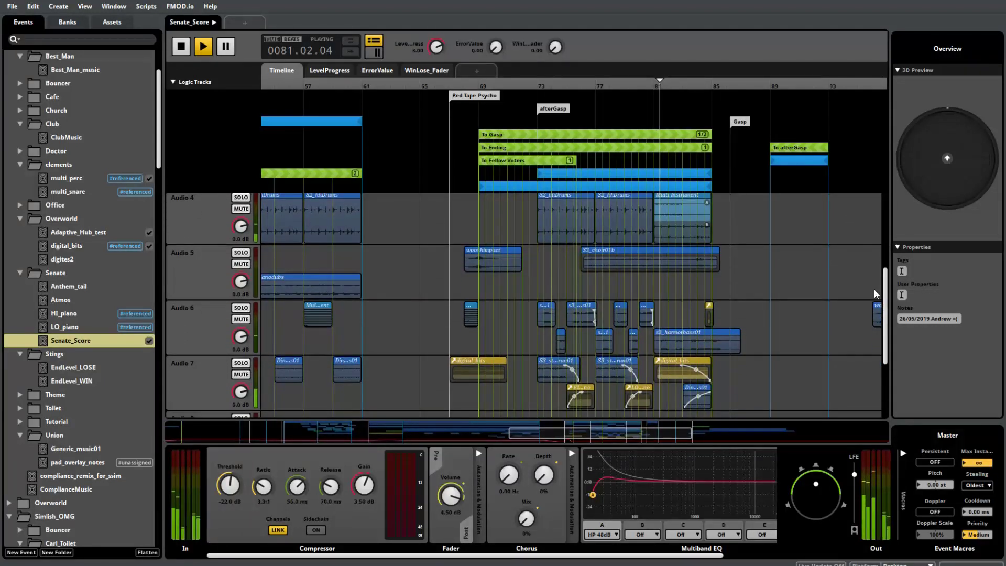
left_click_drag(885, 294, 880, 354)
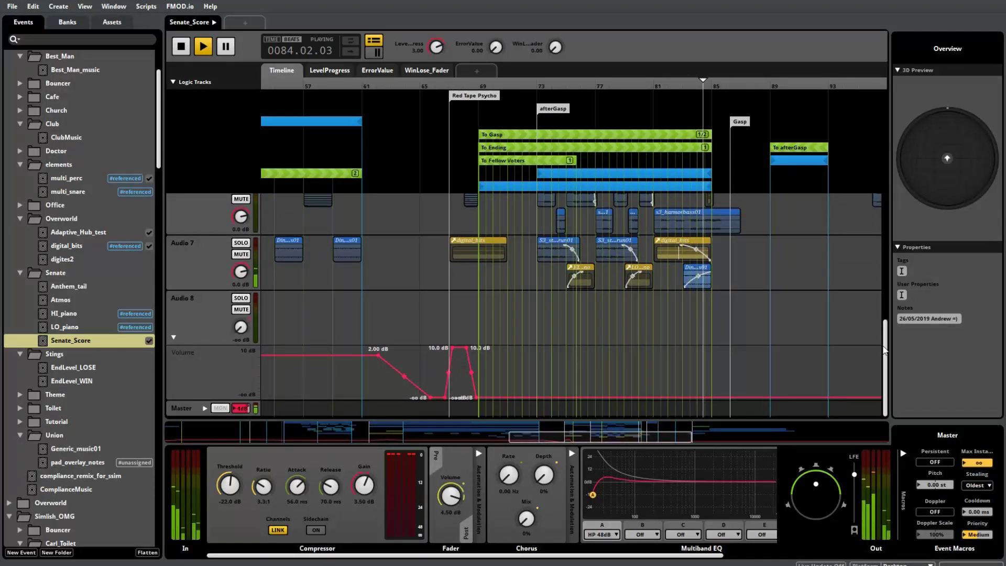
left_click_drag(889, 299, 887, 213)
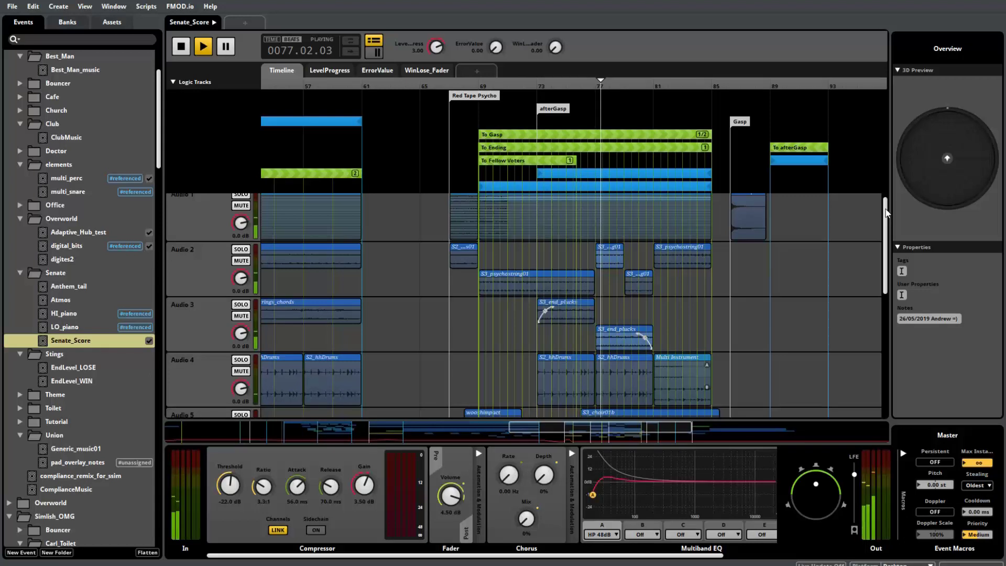